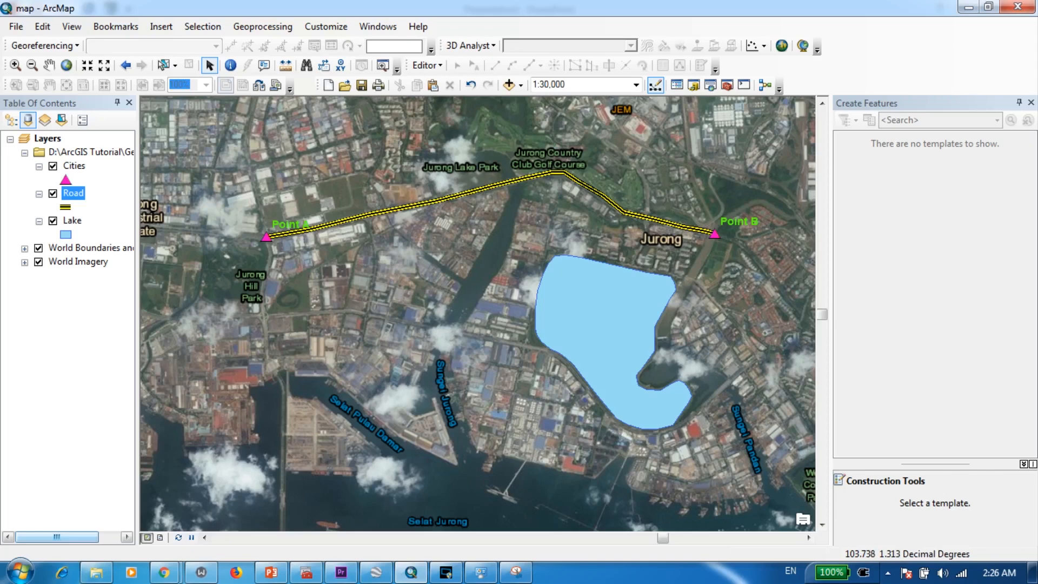
- Open the attribute table of the Lake layer and place it over the lower part of the map
click(53, 221)
click(53, 221)
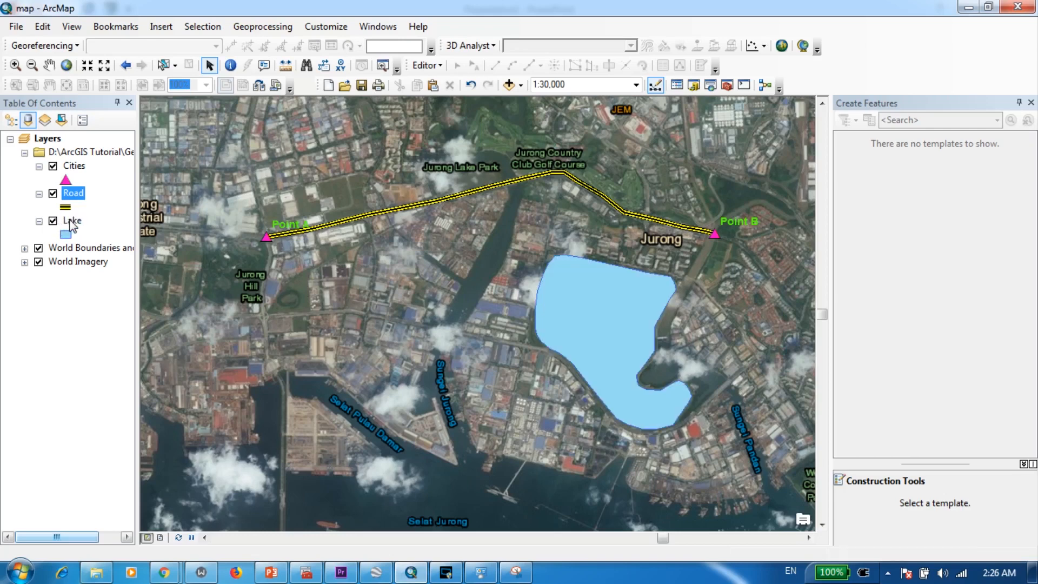
click(72, 221)
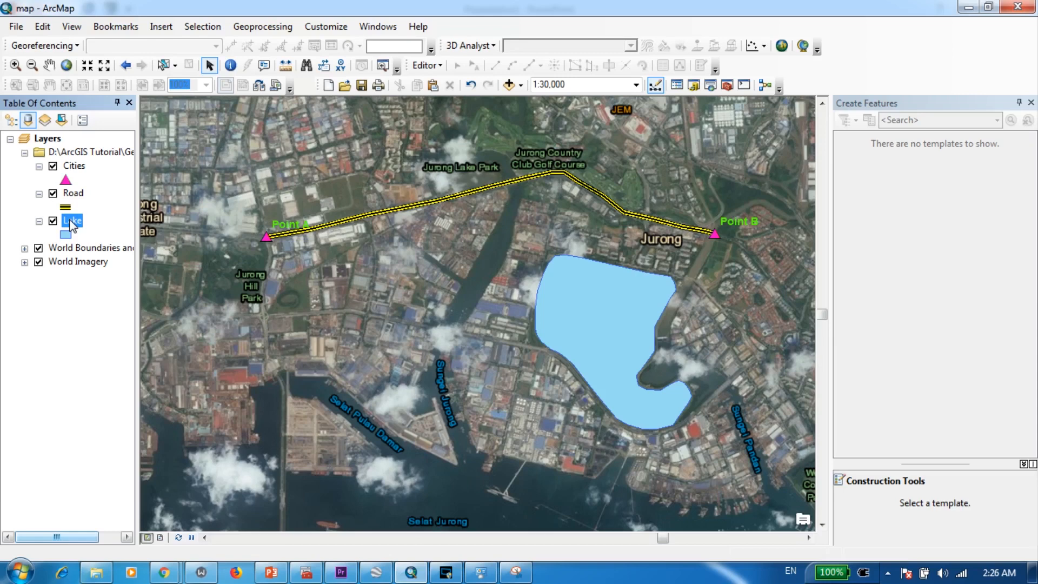
right_click(72, 222)
click(130, 266)
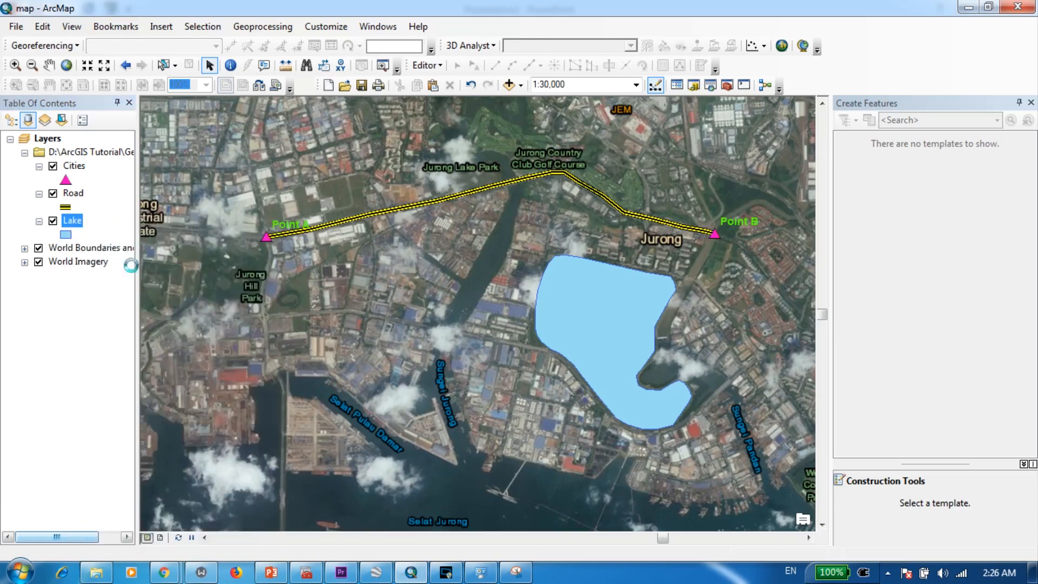
drag(190, 239, 210, 314)
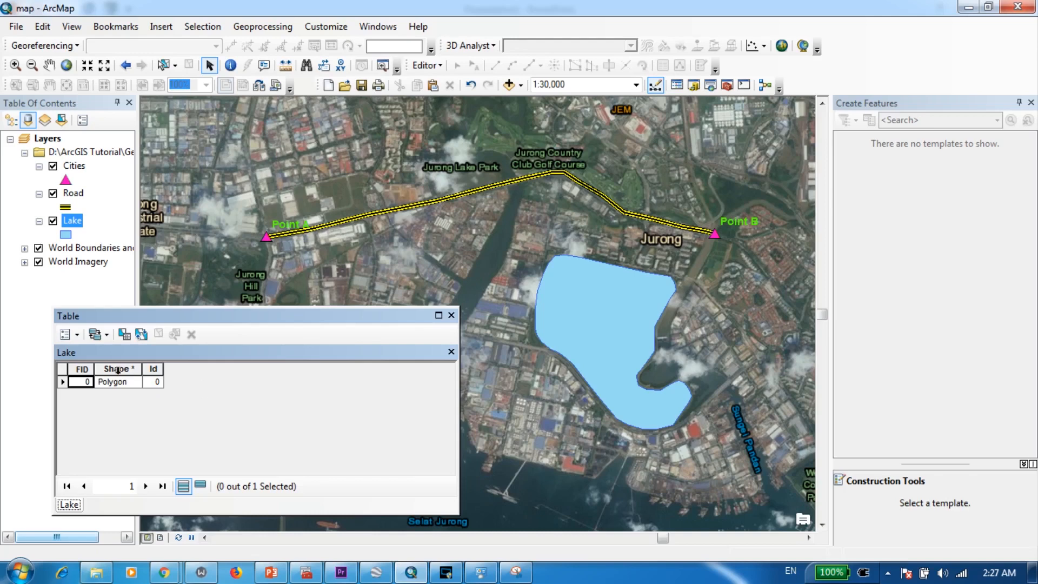
- Add a field named Area with type Double to the Lake attribute table
click(80, 335)
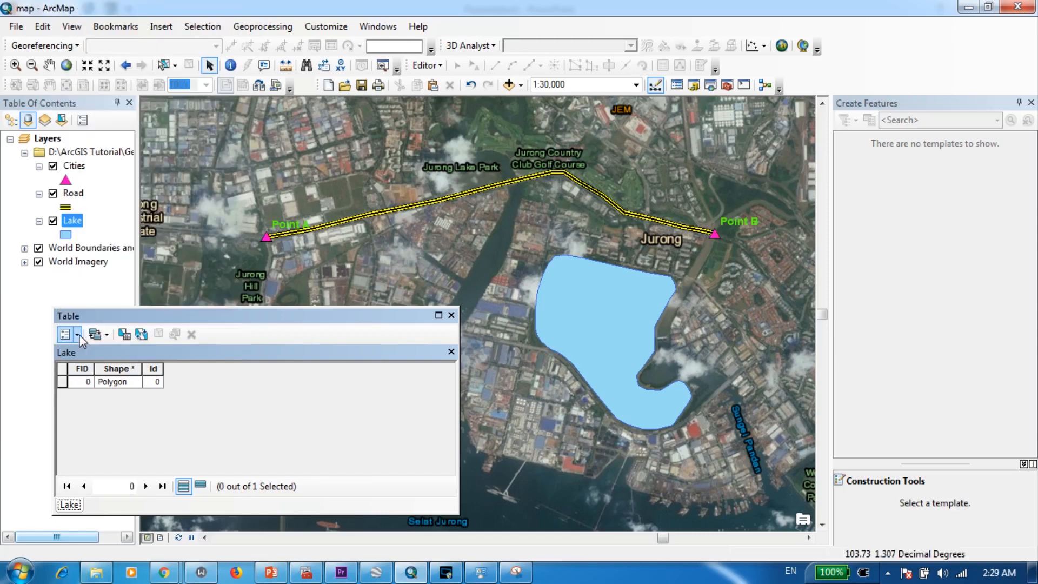
click(79, 335)
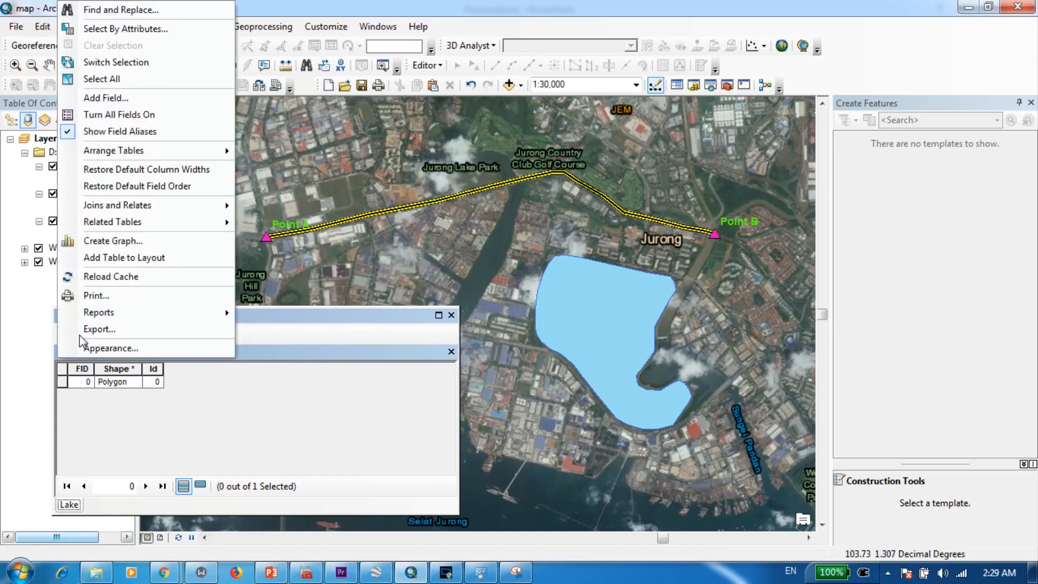
click(159, 101)
drag(535, 183, 394, 303)
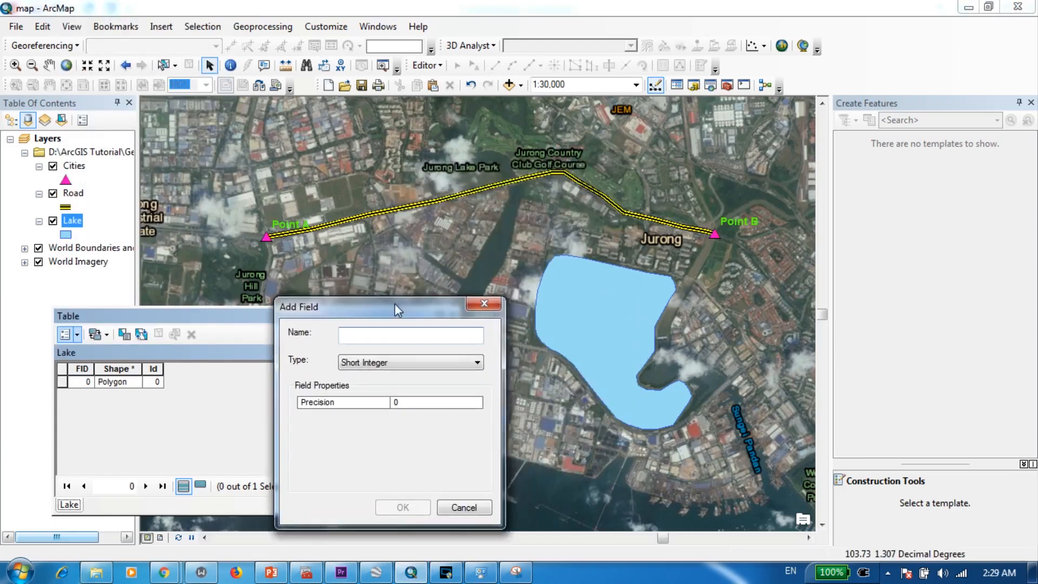
text(Area)
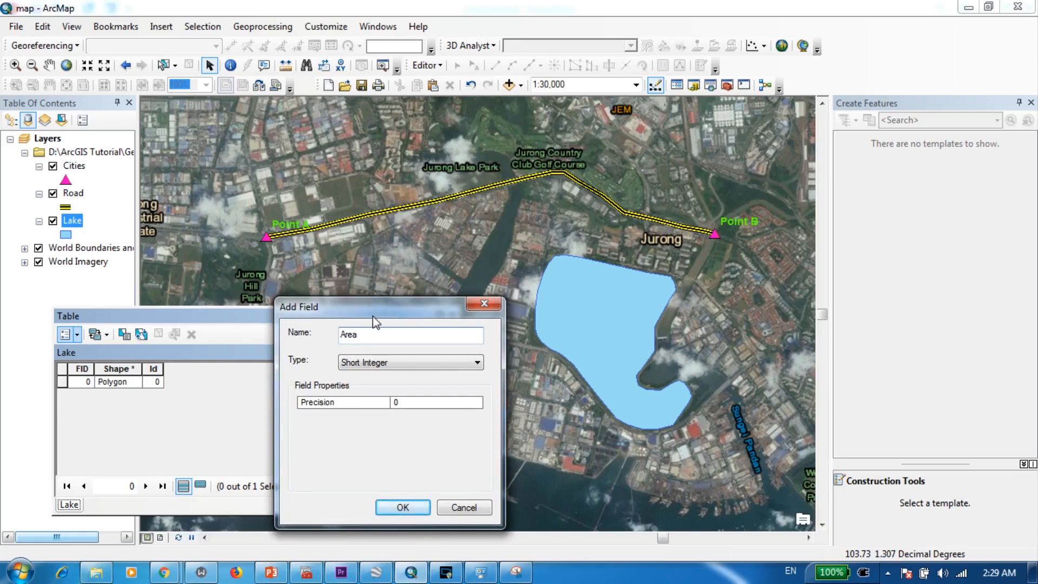
drag(373, 316, 365, 282)
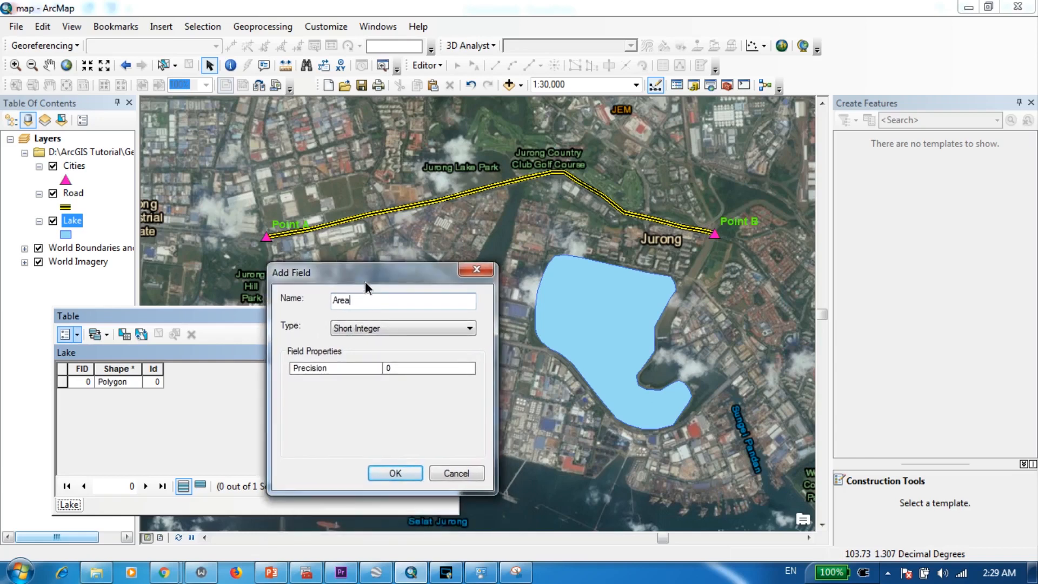
click(378, 329)
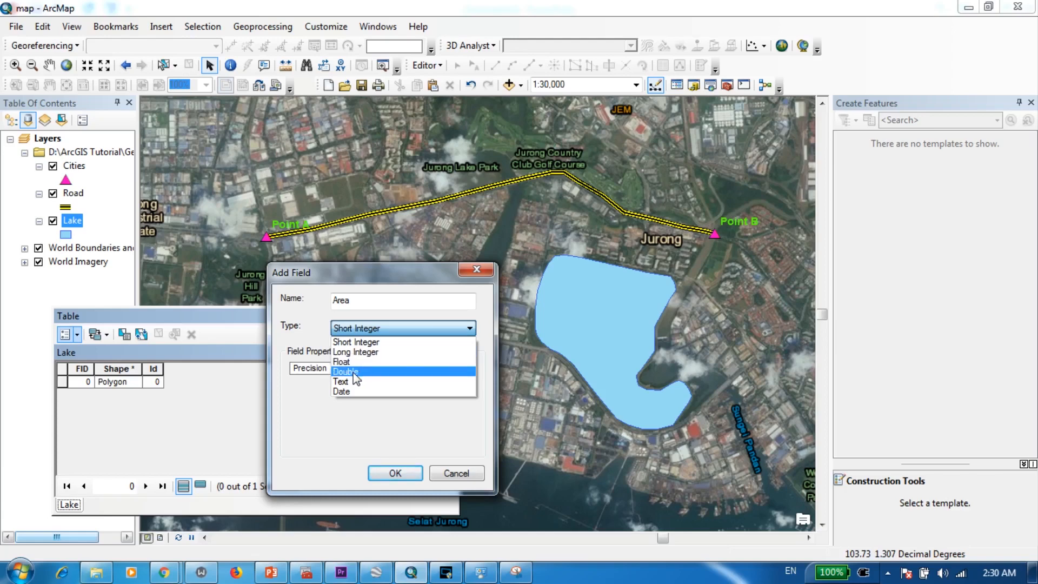
click(355, 373)
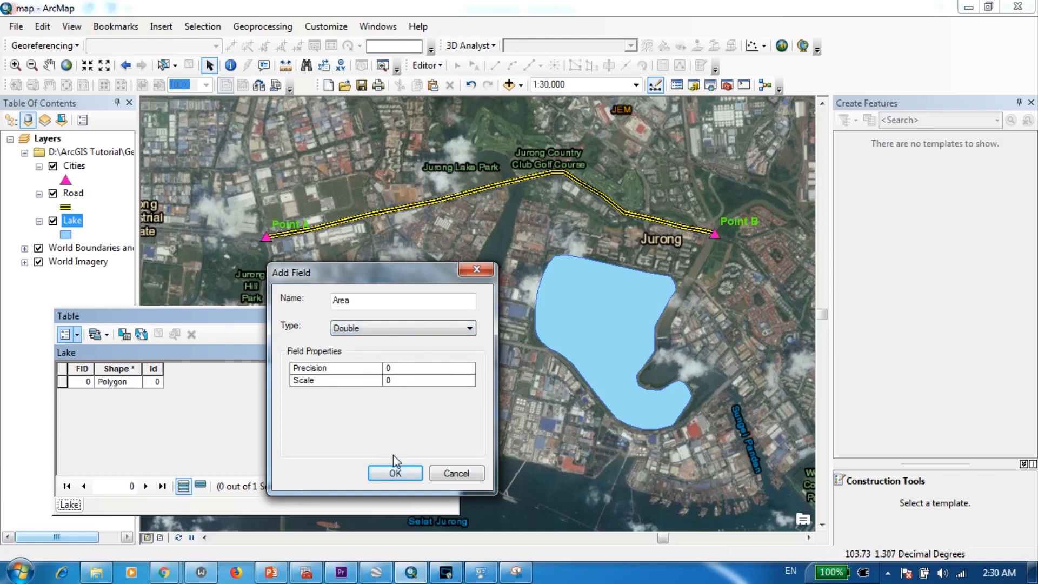
click(395, 472)
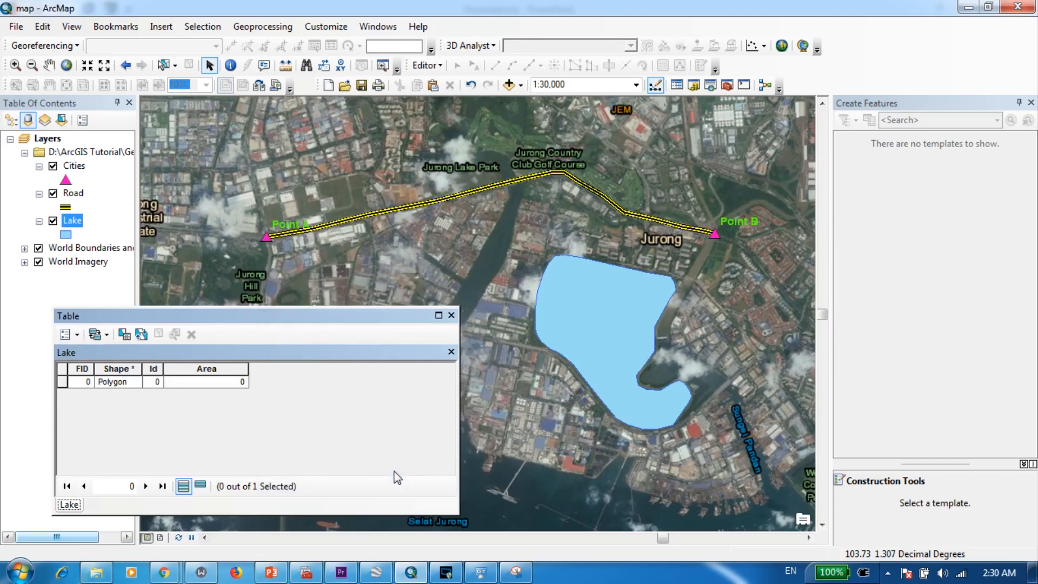
- Open Calculate Geometry for the Area field outside an edit session and check the data source's coordinate system
click(211, 368)
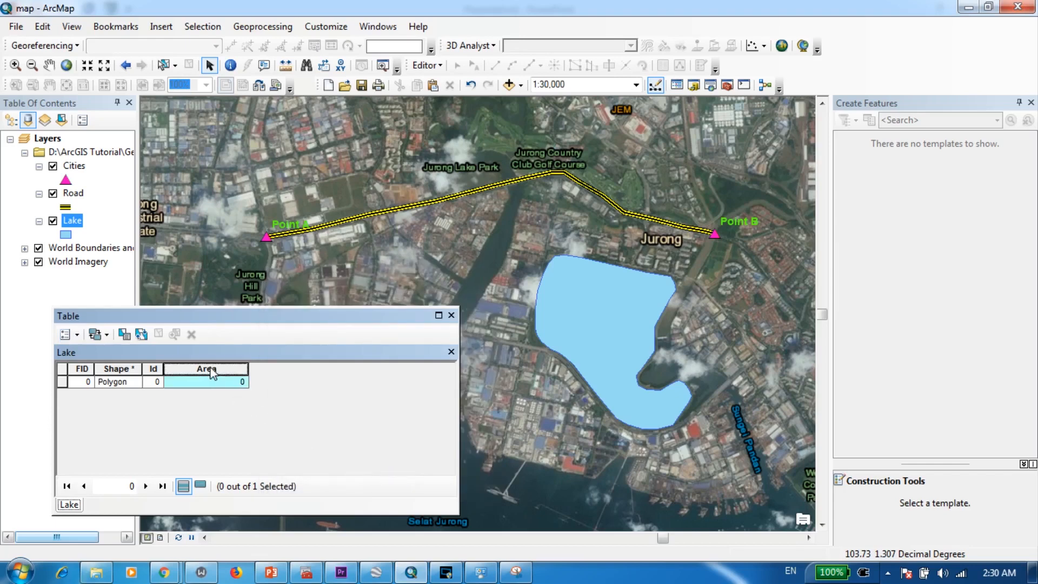
right_click(209, 368)
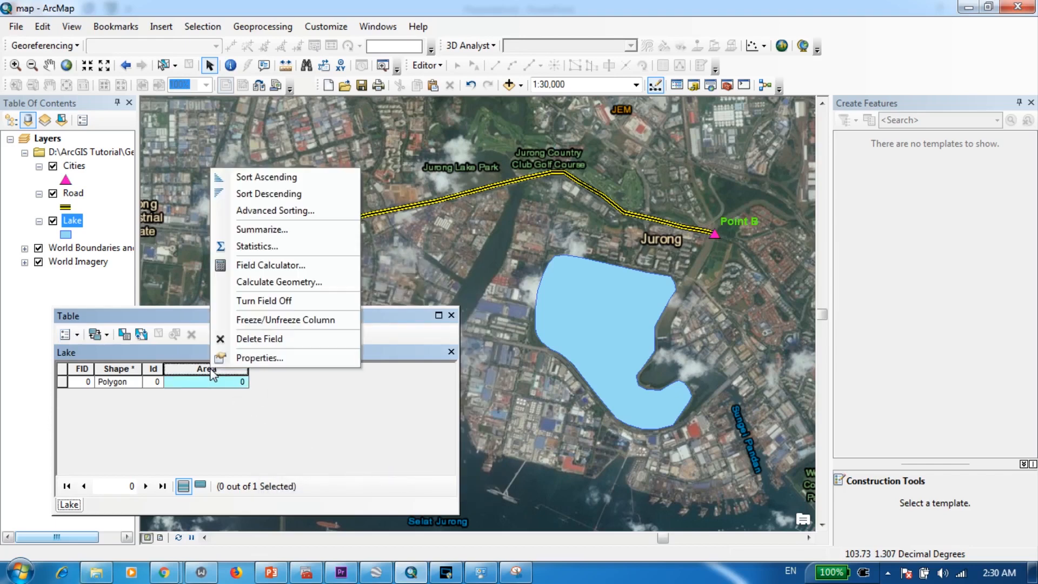
click(280, 282)
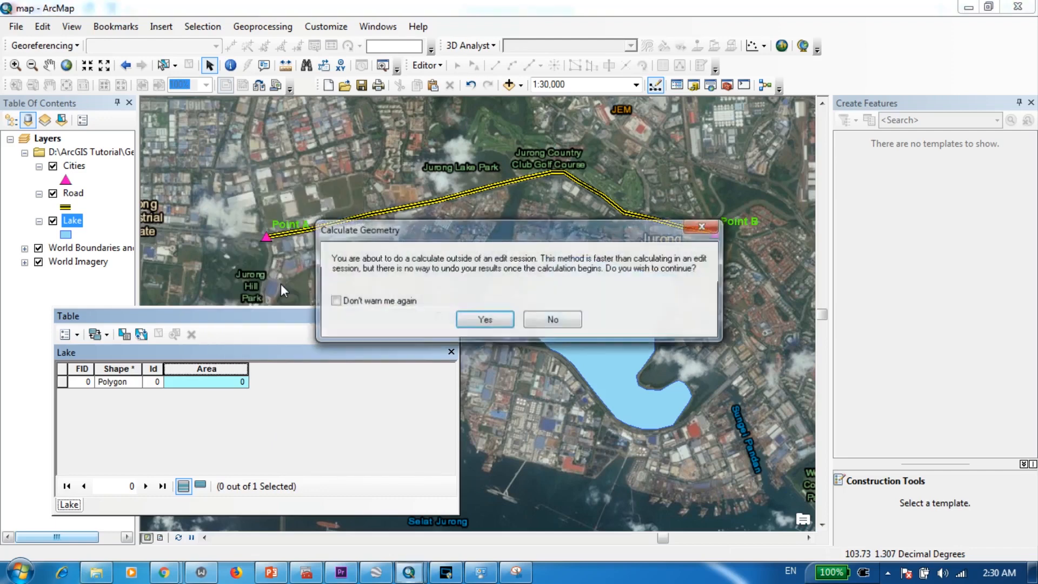
click(485, 320)
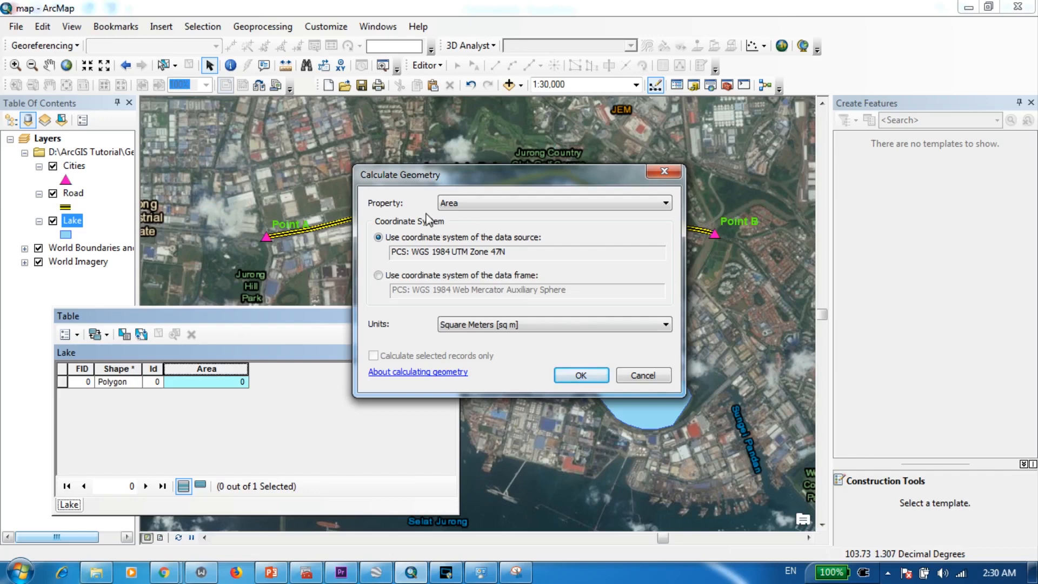
drag(427, 174, 361, 285)
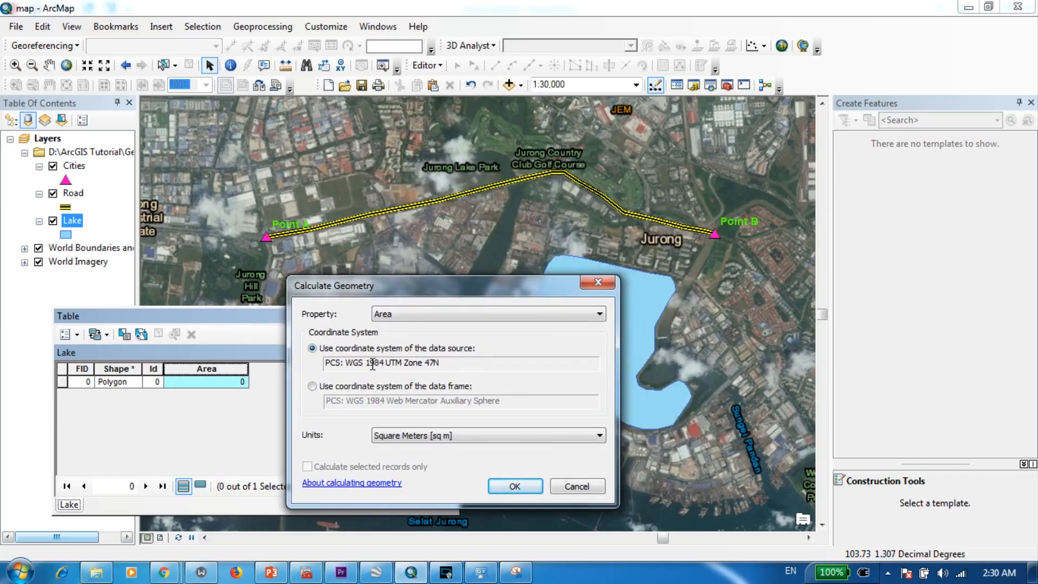
drag(346, 360, 454, 369)
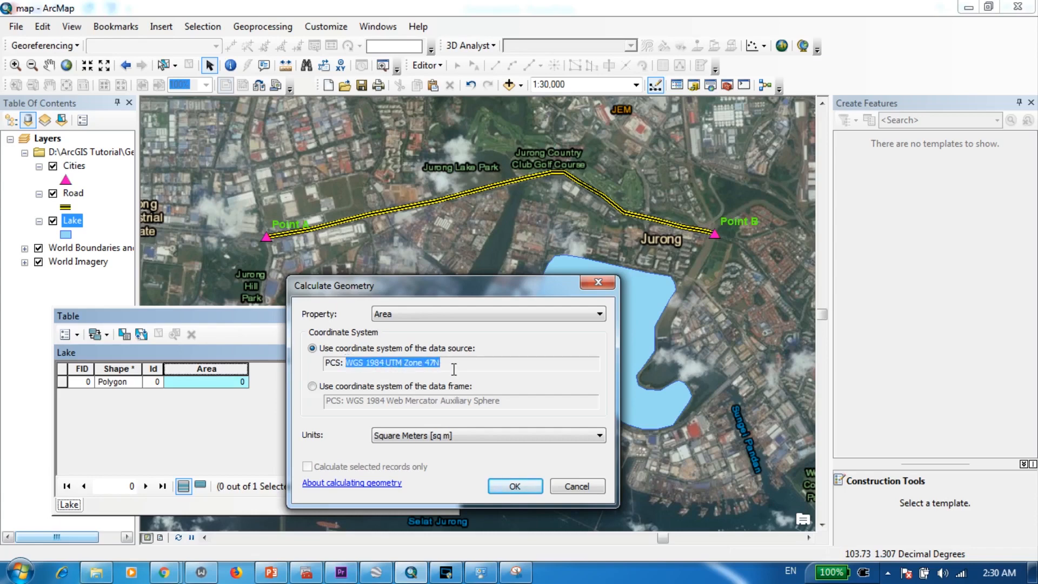
click(441, 362)
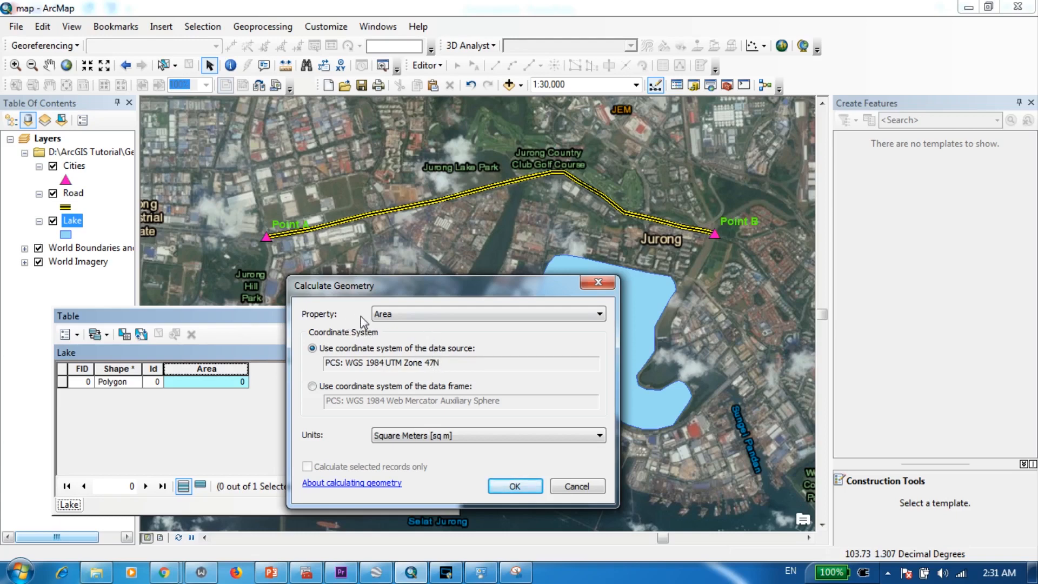
- Calculate the Area field using the Area property in Square Meters [sq m]
click(416, 317)
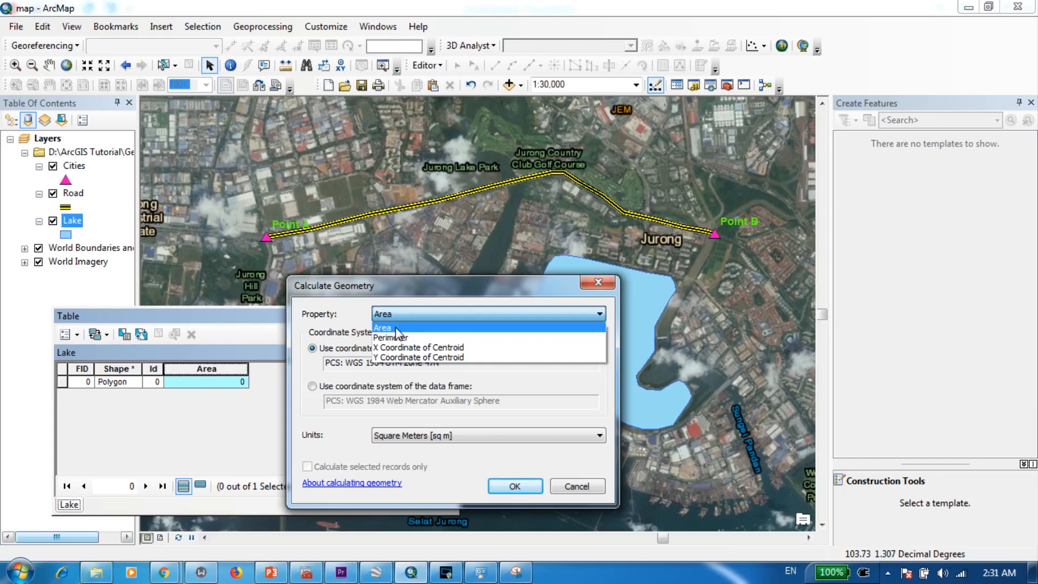
click(391, 328)
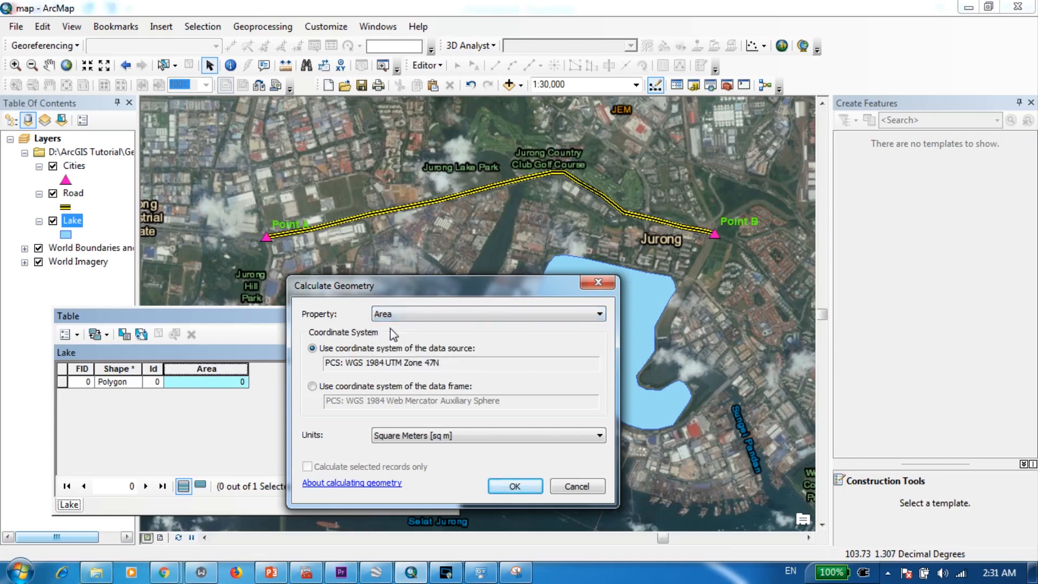
drag(408, 296, 403, 237)
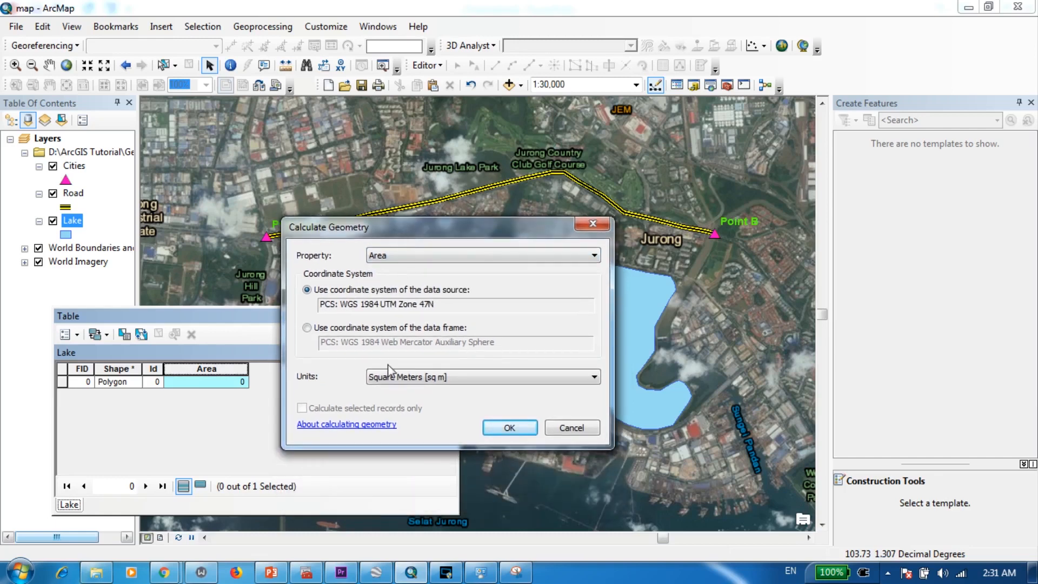
click(390, 377)
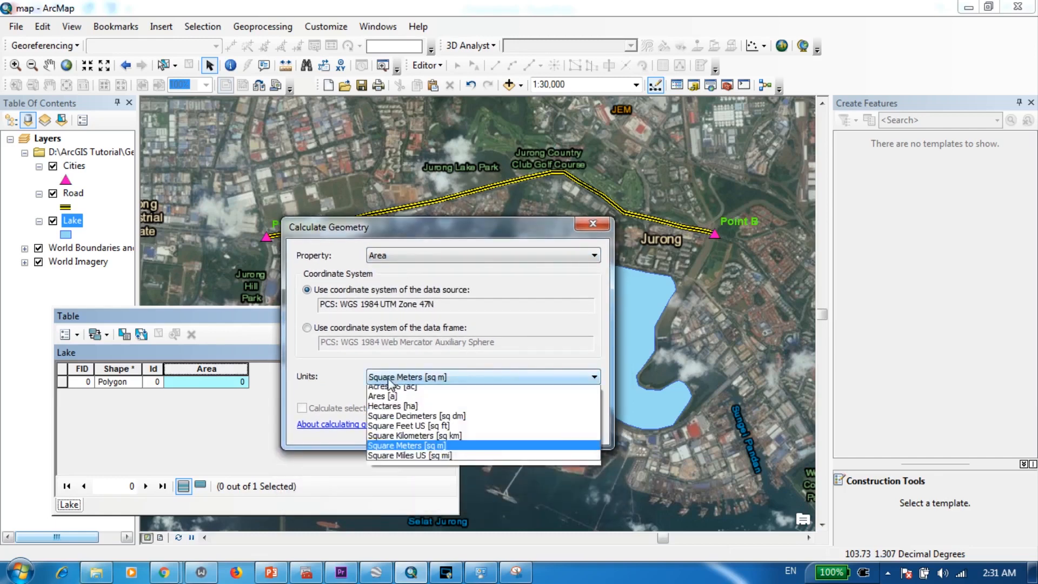
click(399, 449)
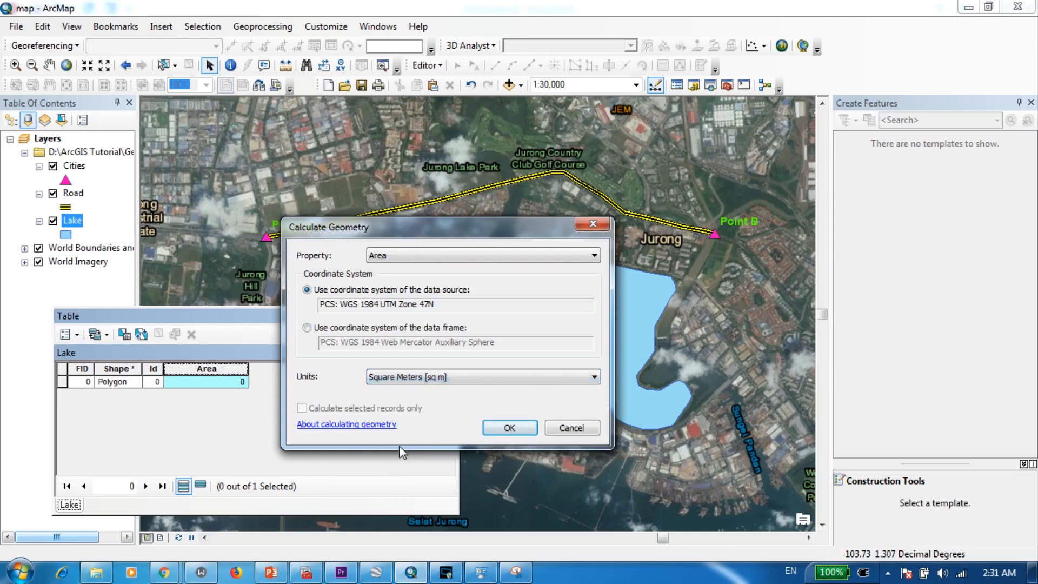
click(509, 426)
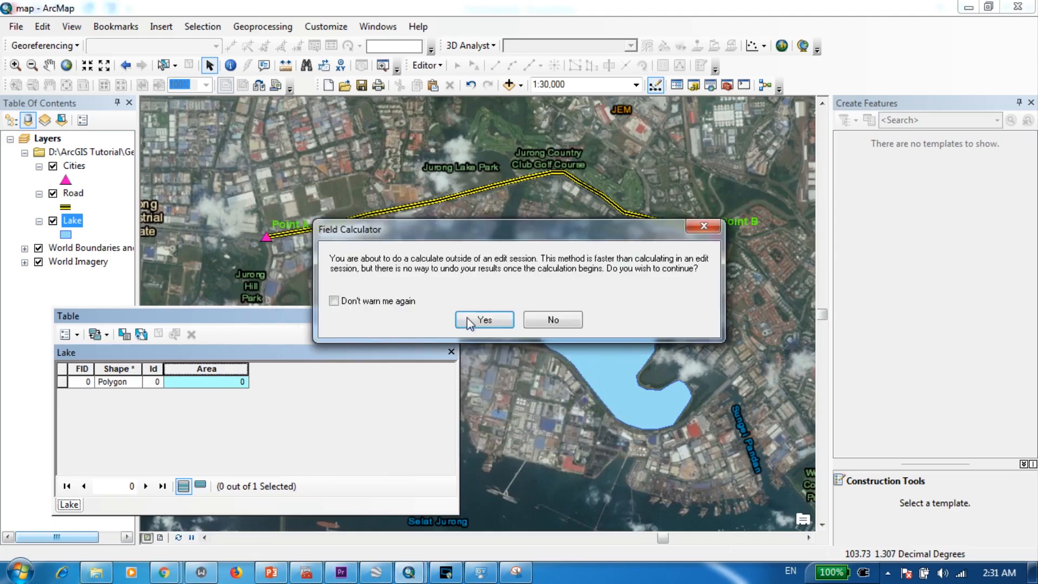
click(471, 319)
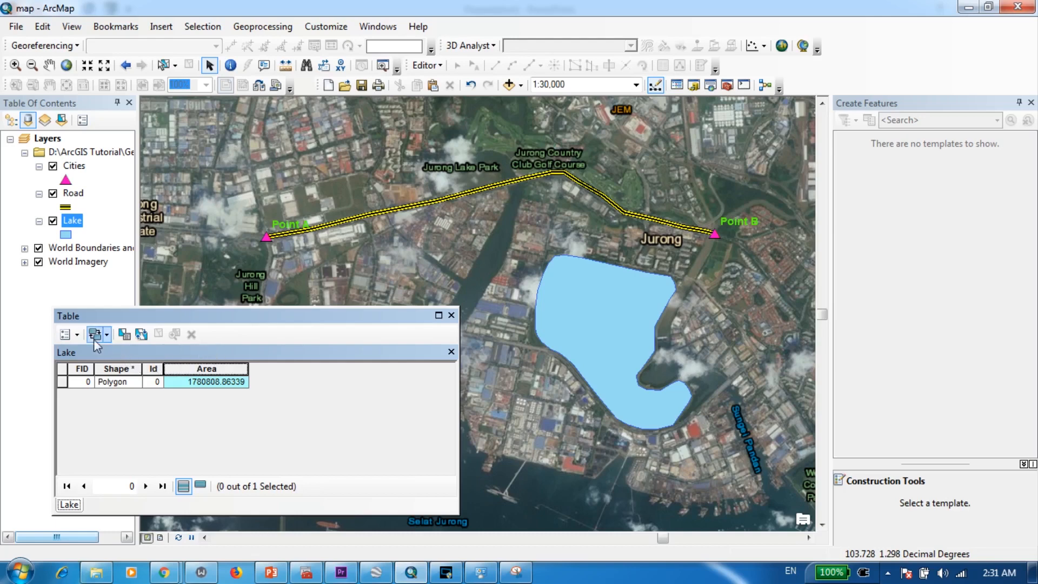
- Add a field named Perimeter with type Long Integer to the Lake attribute table
click(78, 335)
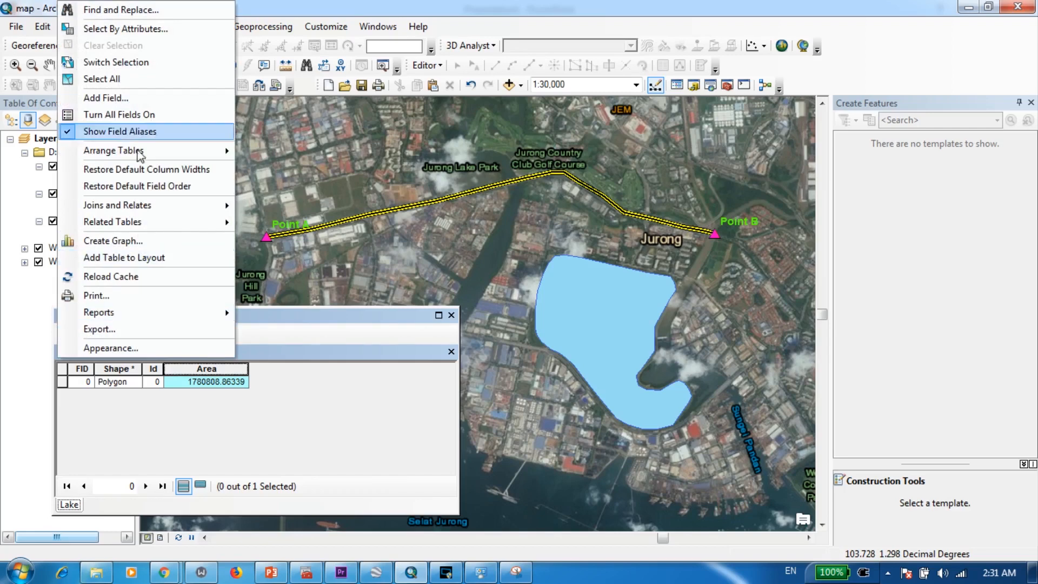
click(140, 98)
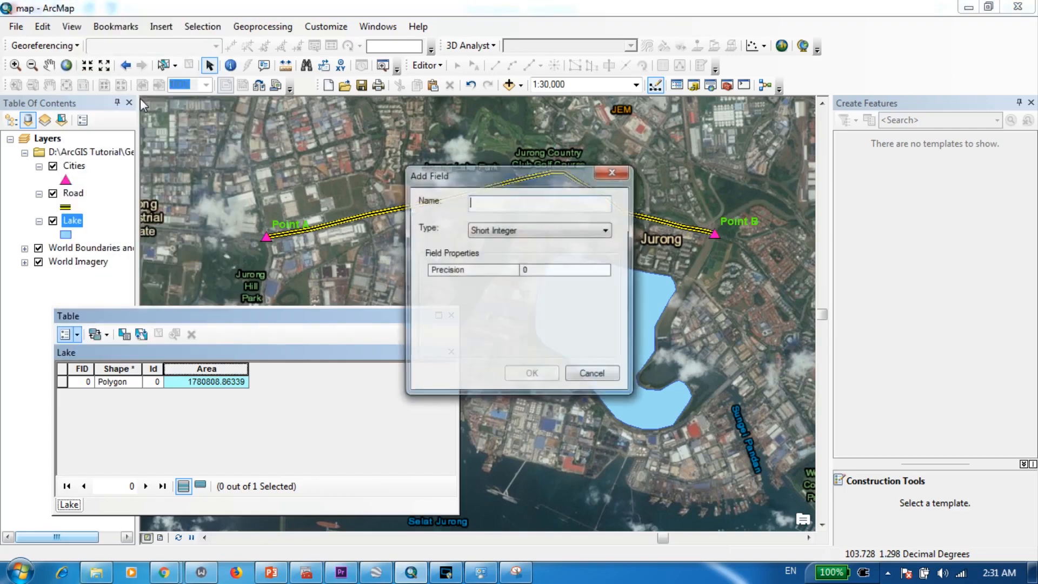
text(Perimeter)
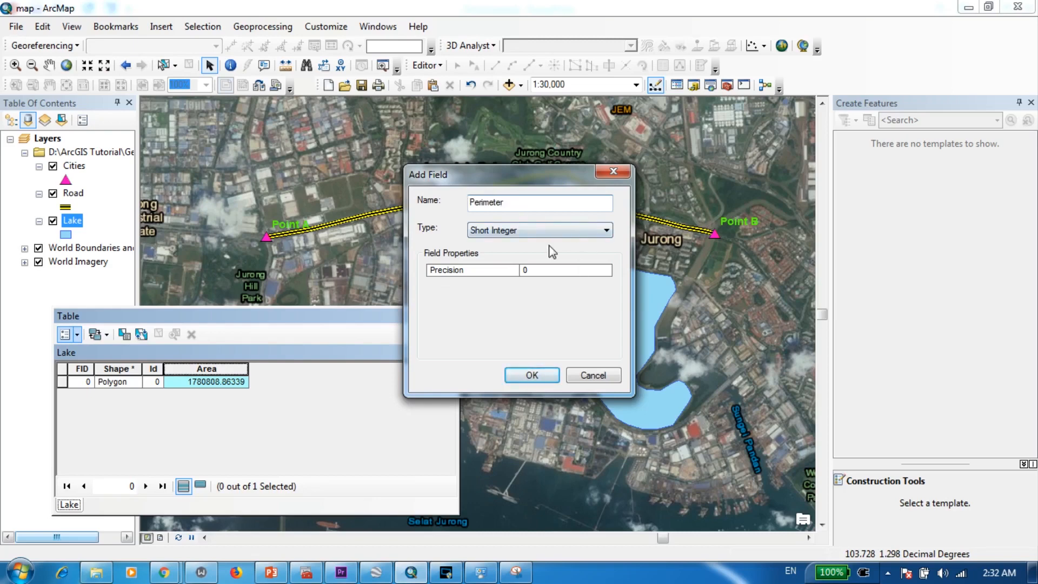
click(542, 232)
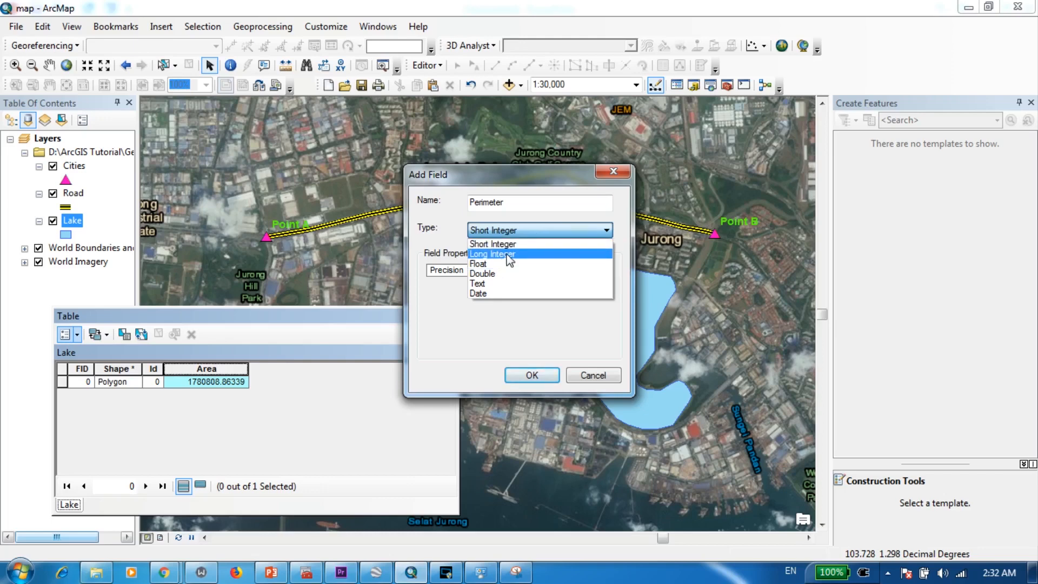
click(487, 254)
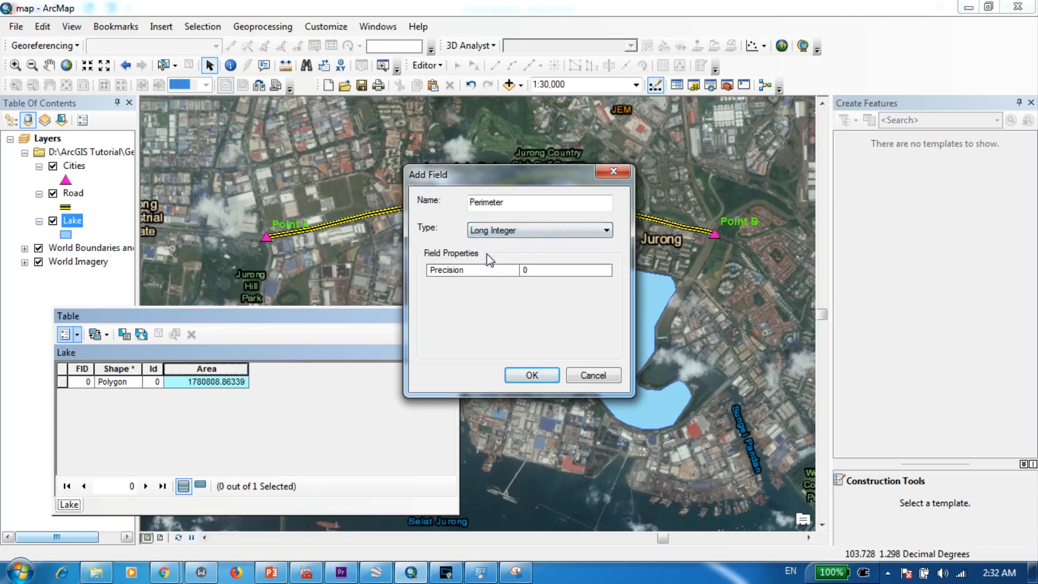
click(540, 375)
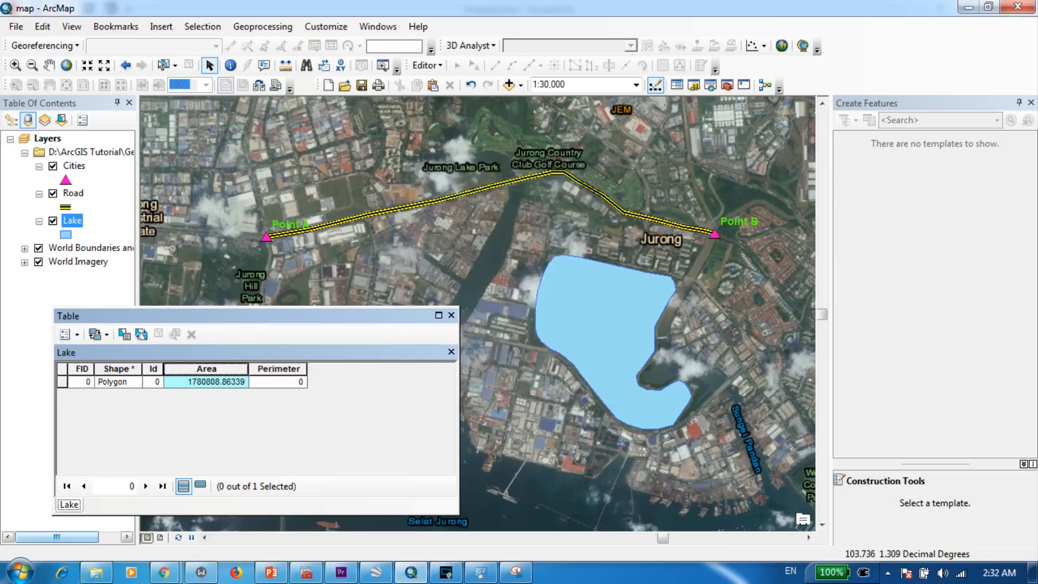
- Calculate the Perimeter field outside an edit session, using the Perimeter property in Meters [m]
click(273, 370)
right_click(276, 373)
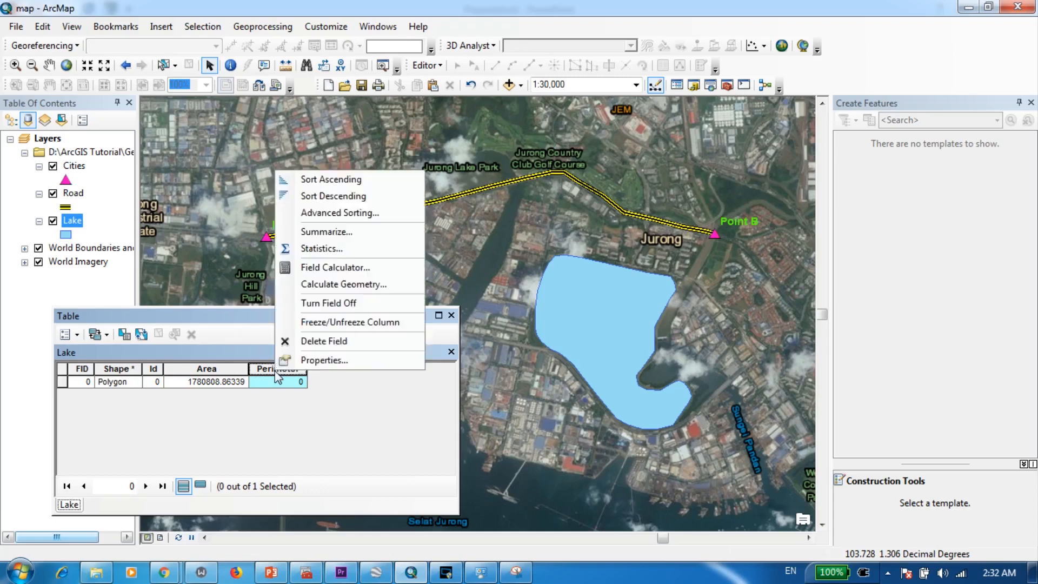
click(344, 284)
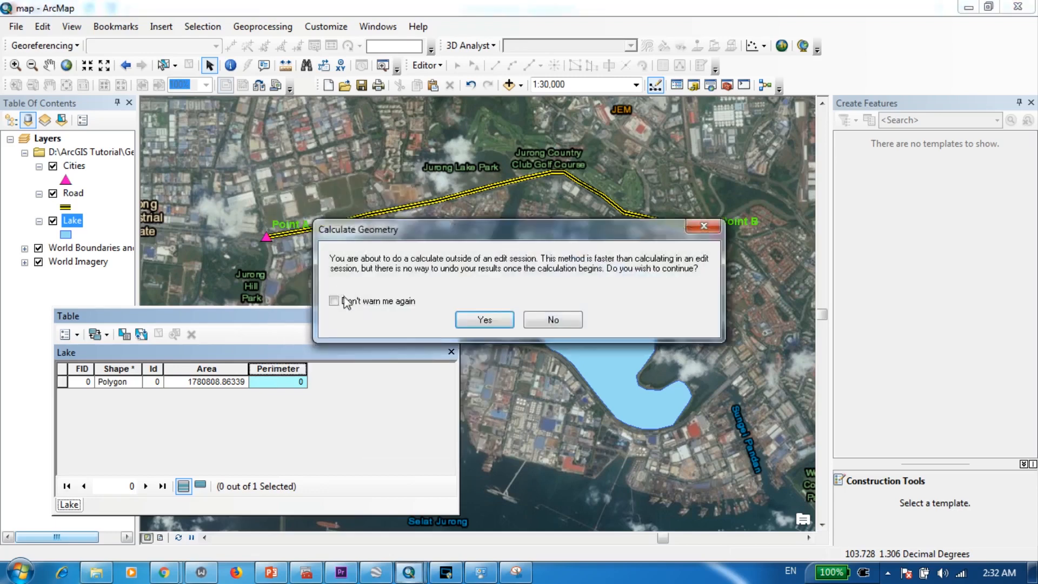
click(481, 321)
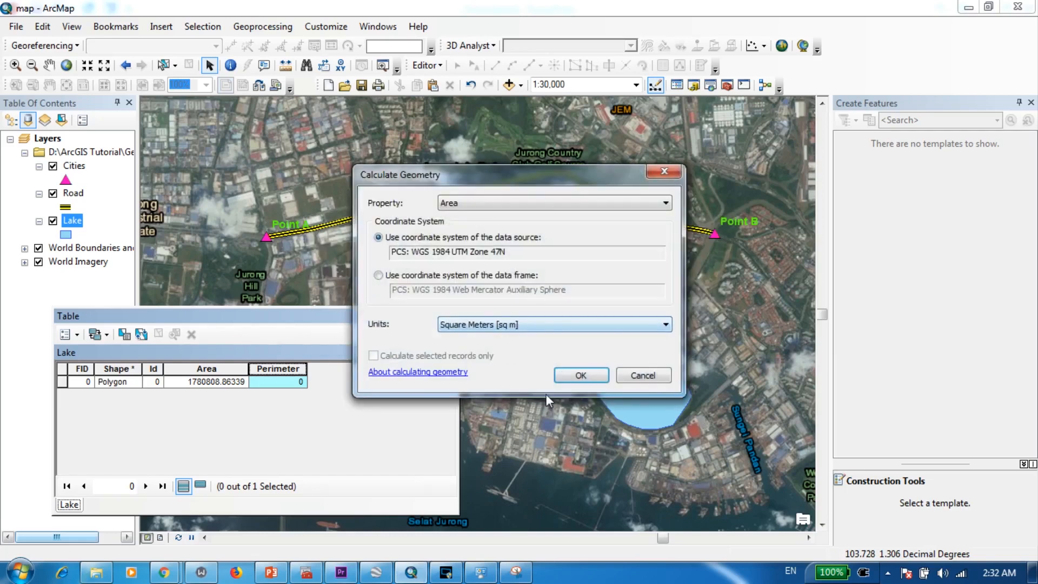
click(469, 204)
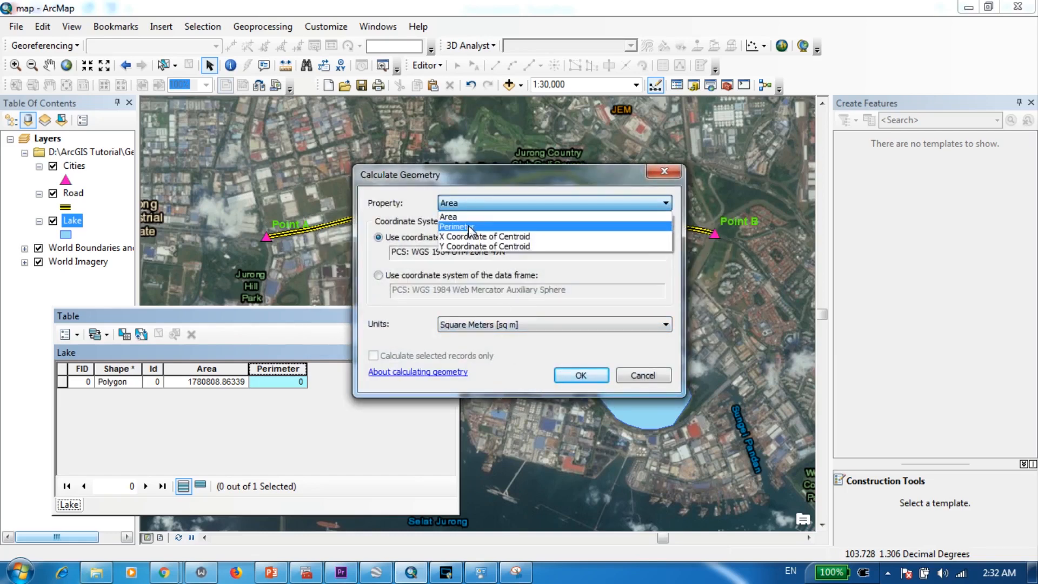
click(469, 227)
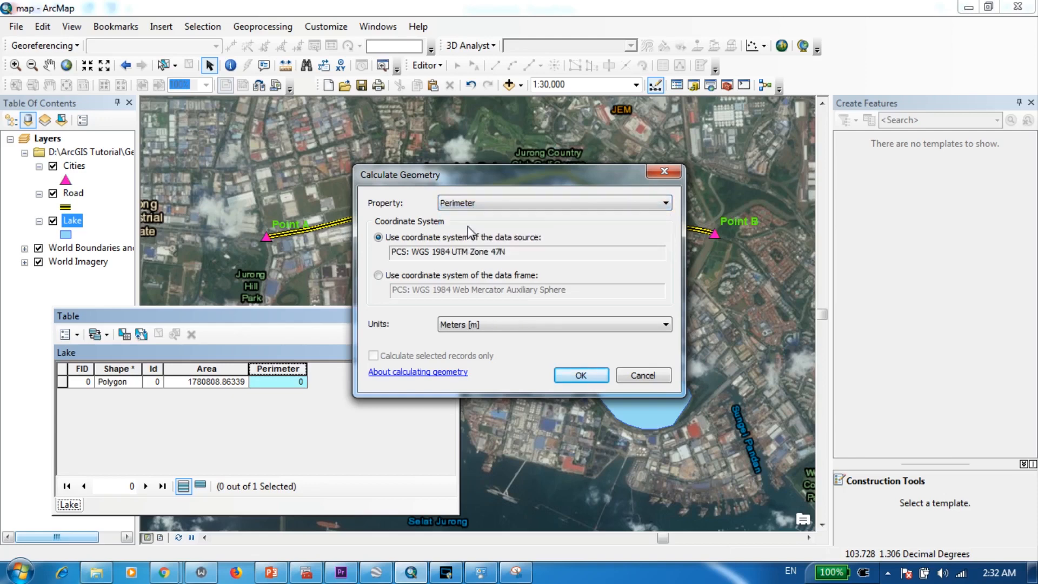
click(468, 330)
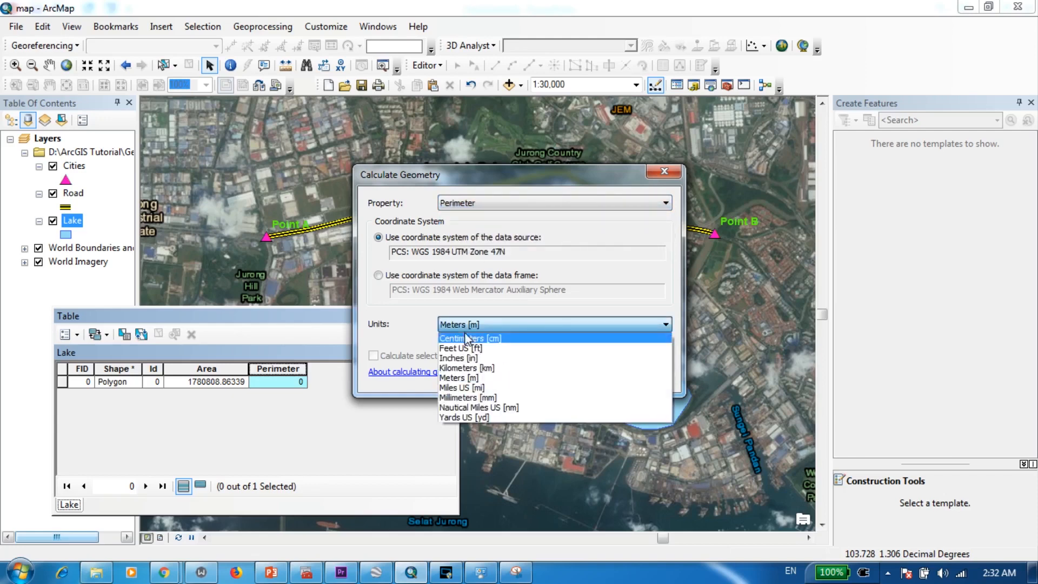
click(484, 378)
click(598, 381)
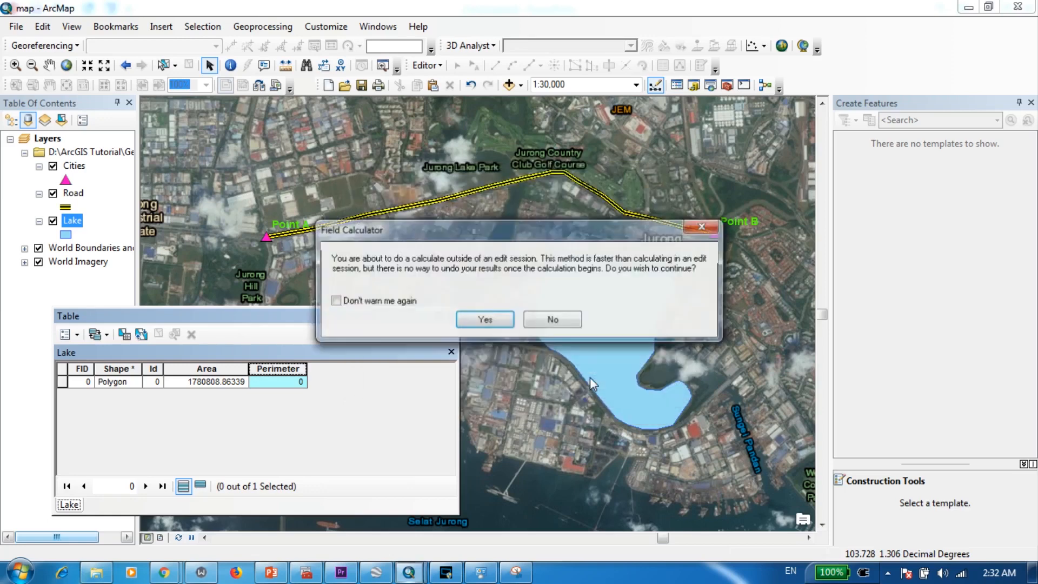
click(485, 325)
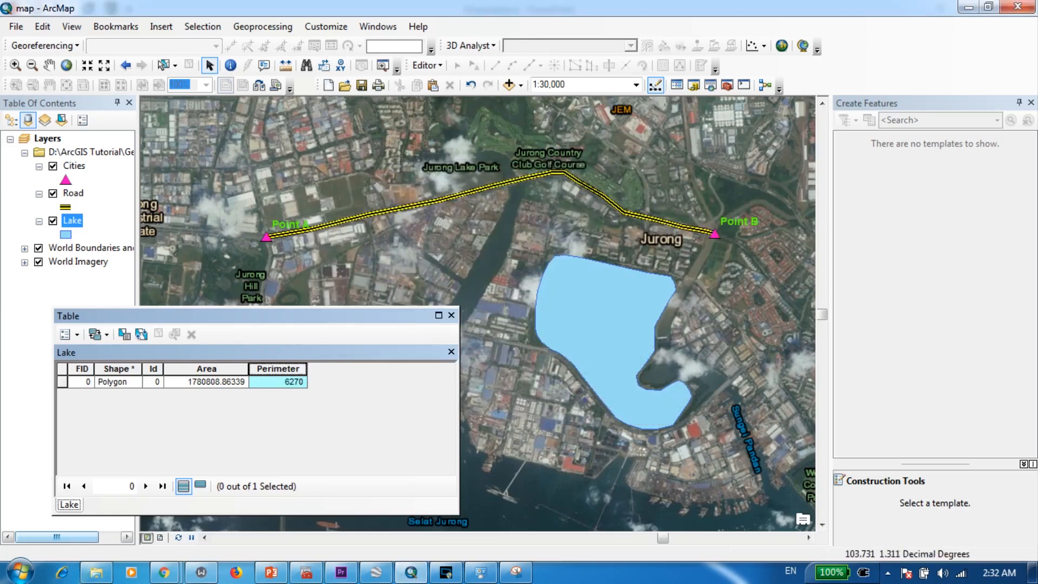
click(280, 382)
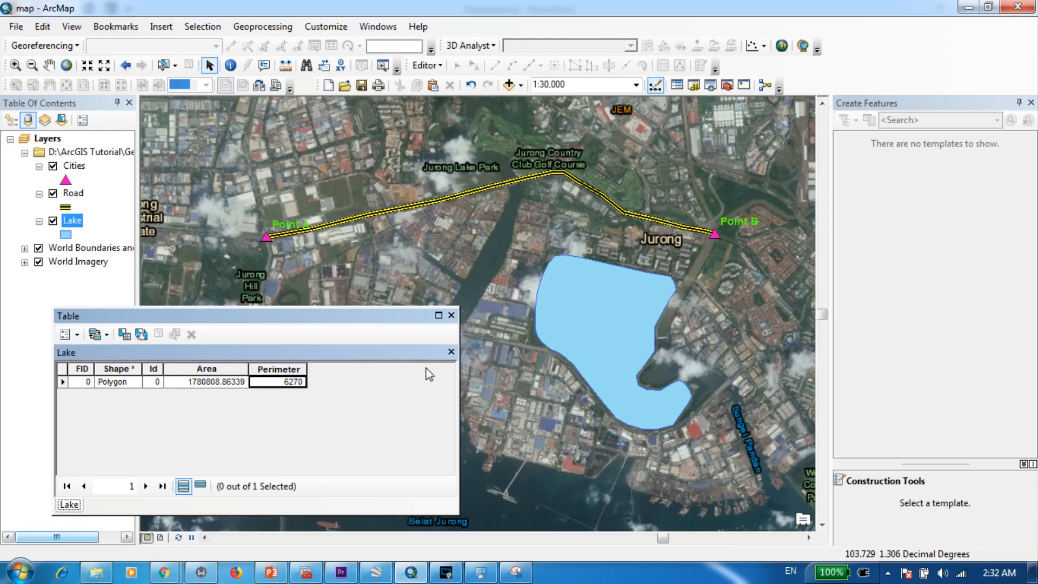
- Close the Lake attribute table and open the Road layer's attribute table
click(451, 315)
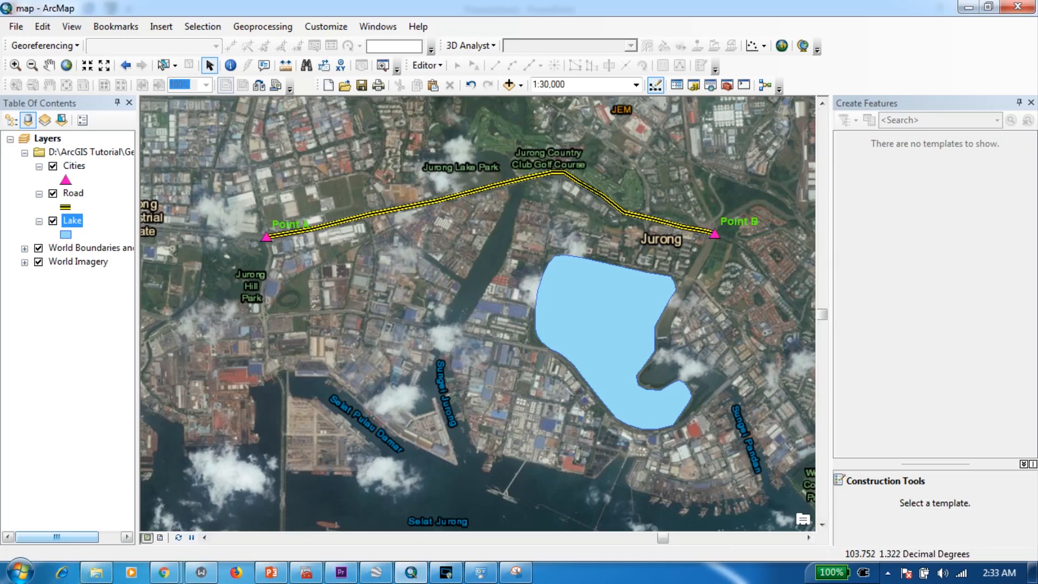
click(72, 193)
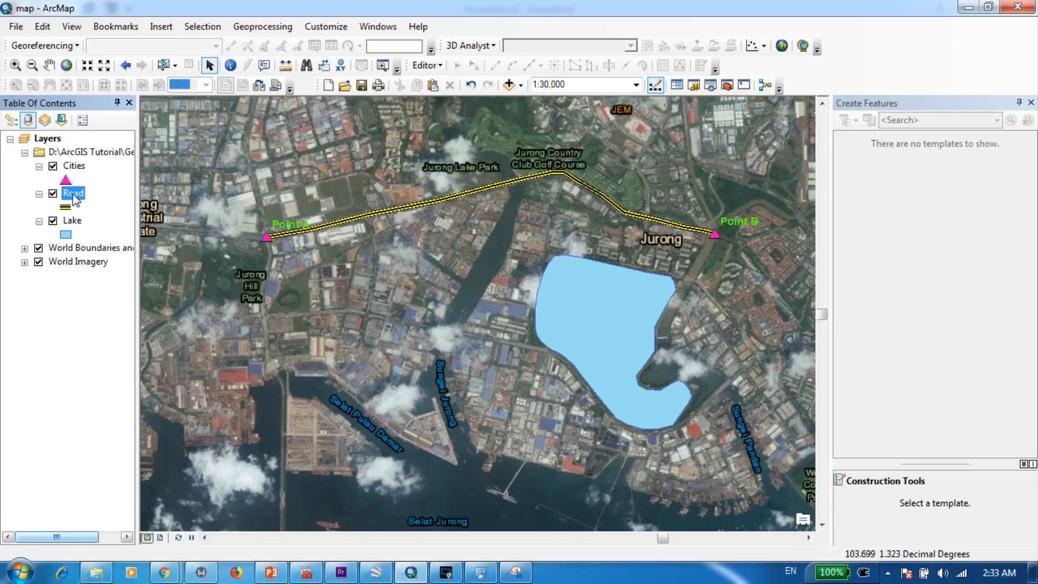
right_click(72, 194)
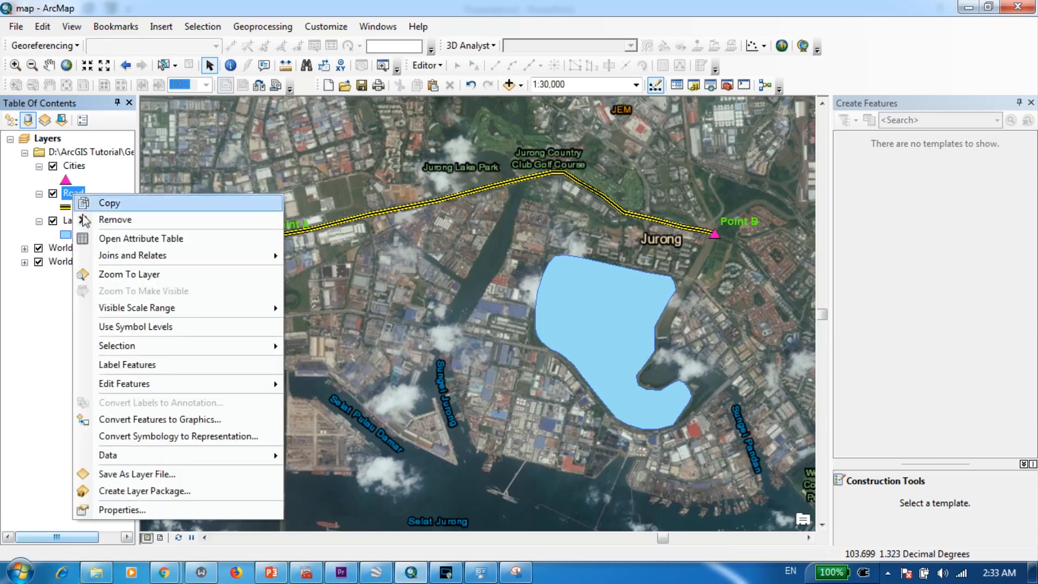
click(105, 242)
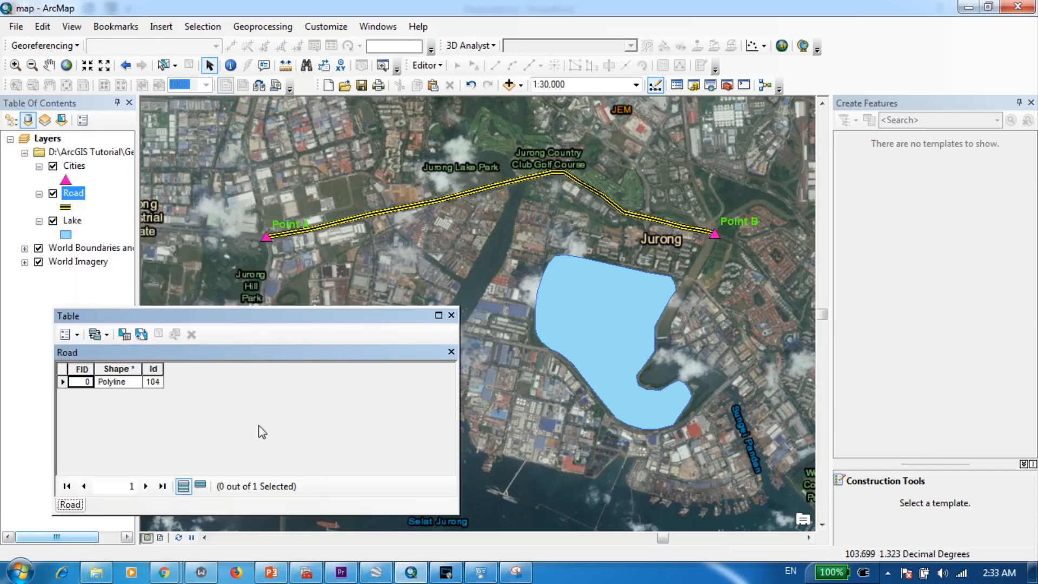
drag(235, 316, 251, 352)
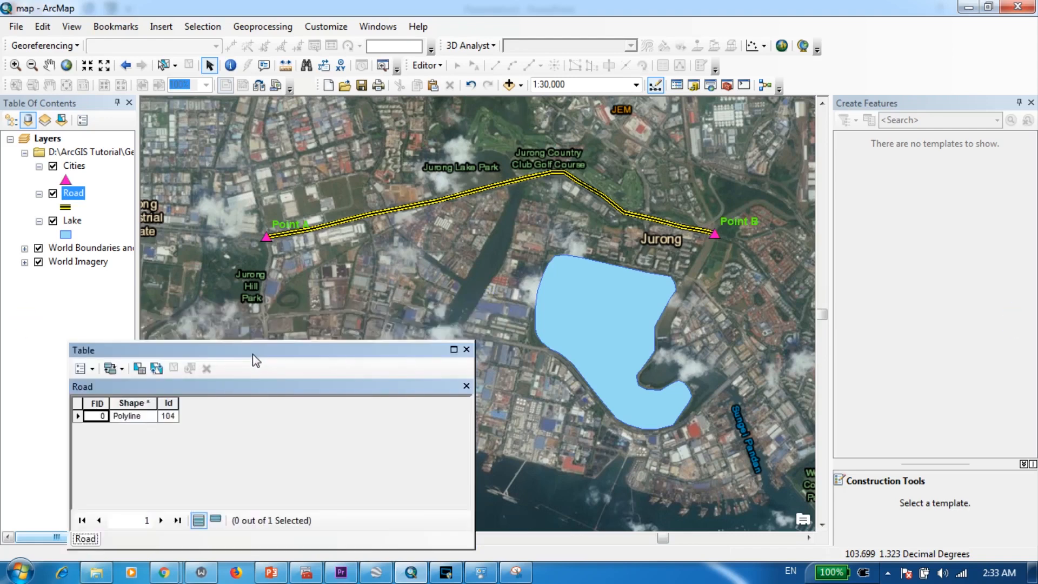
- Add a field named Length with type Short Integer to the Road attribute table
click(92, 369)
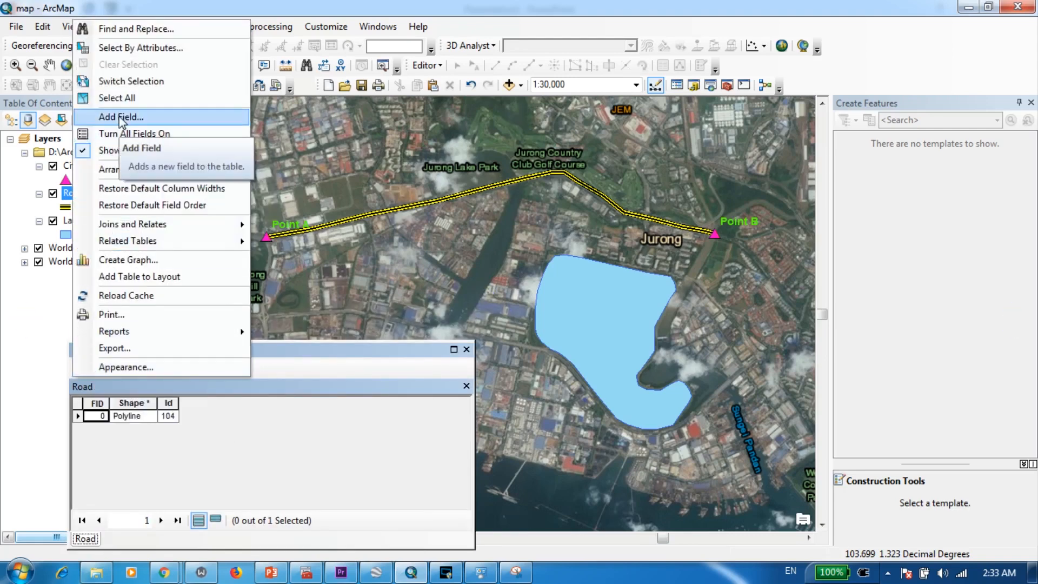
click(120, 117)
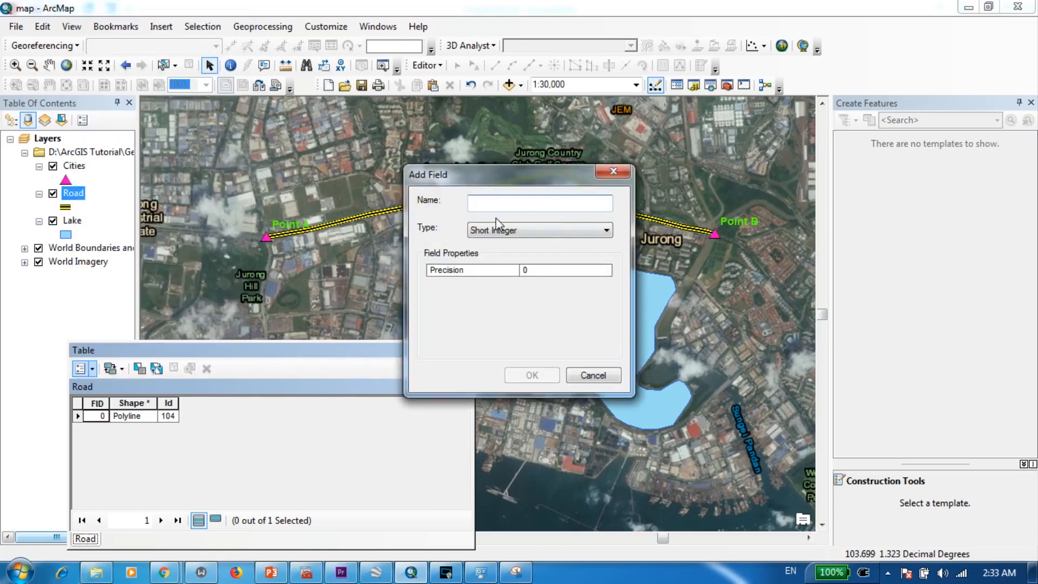
text(Length)
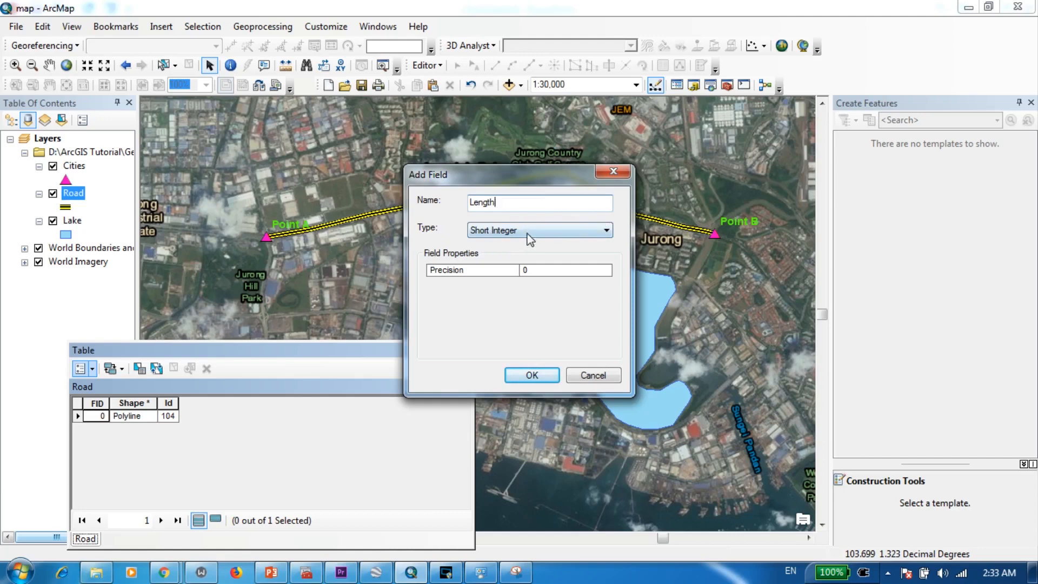
click(530, 376)
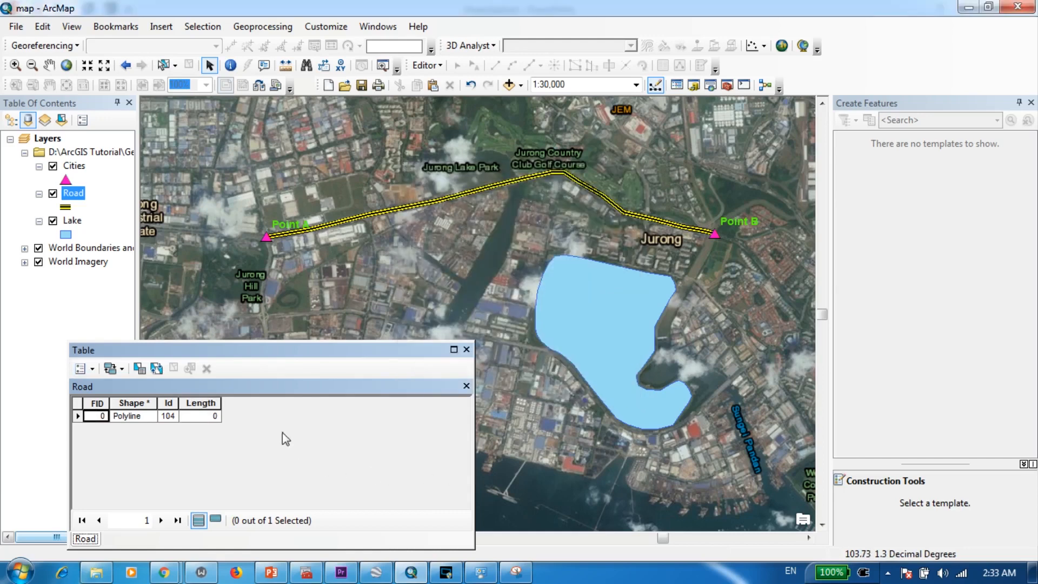
- Open Calculate Geometry for the Length field outside an edit session and check the data source's coordinate system
click(202, 401)
right_click(205, 403)
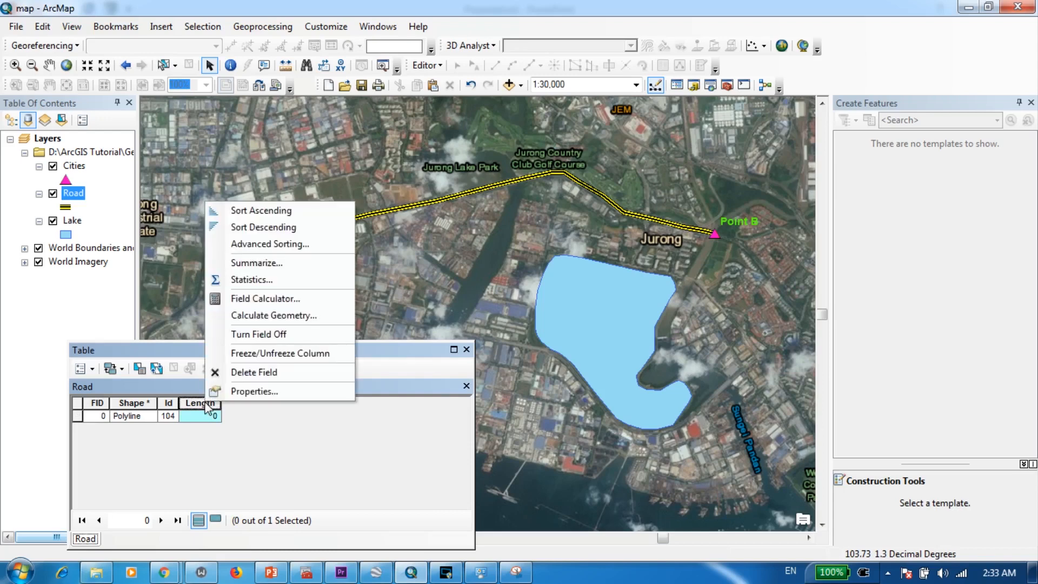
click(268, 316)
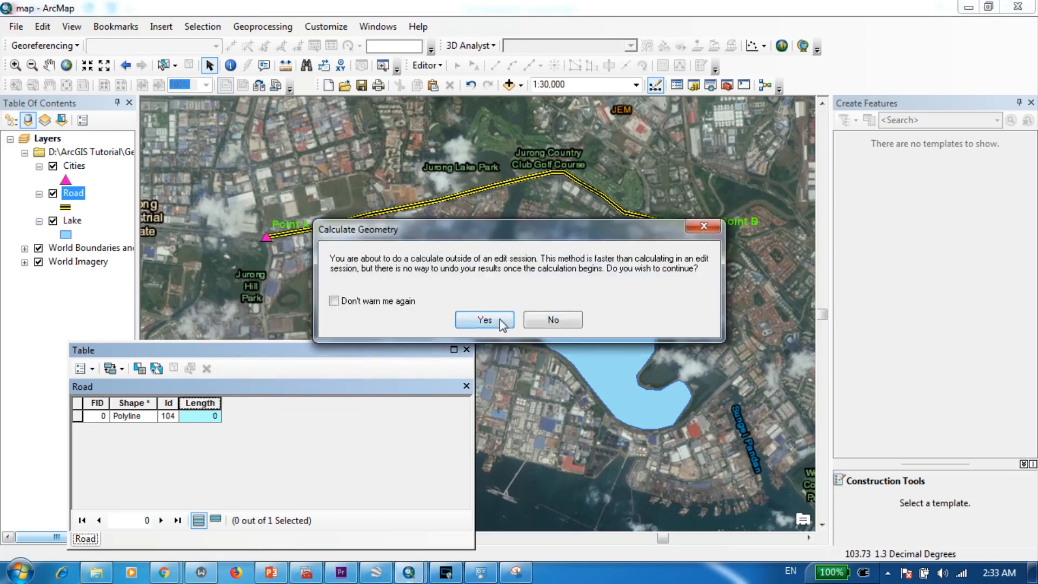
click(485, 320)
drag(457, 170, 370, 157)
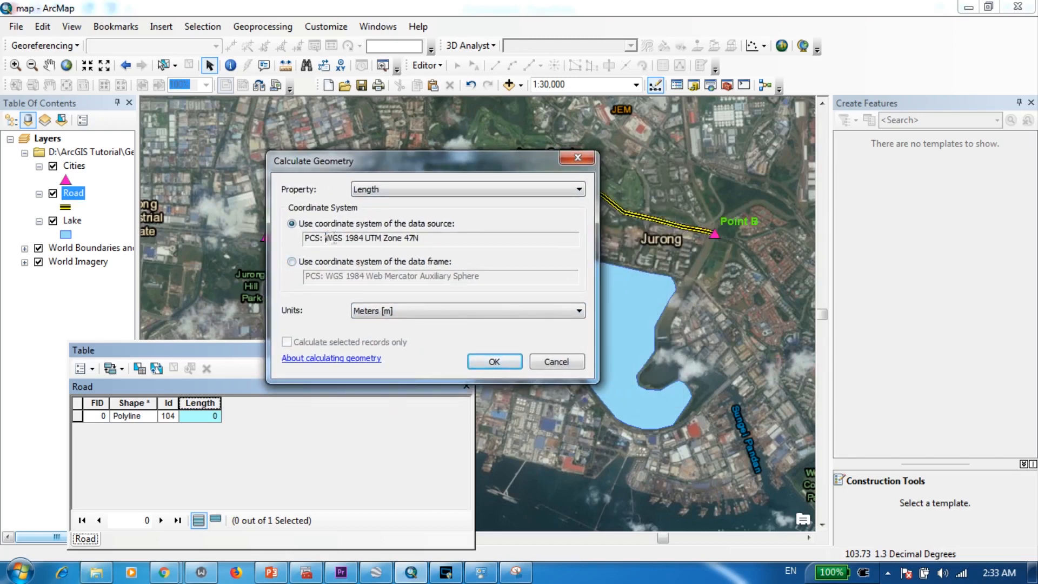
drag(325, 237, 432, 242)
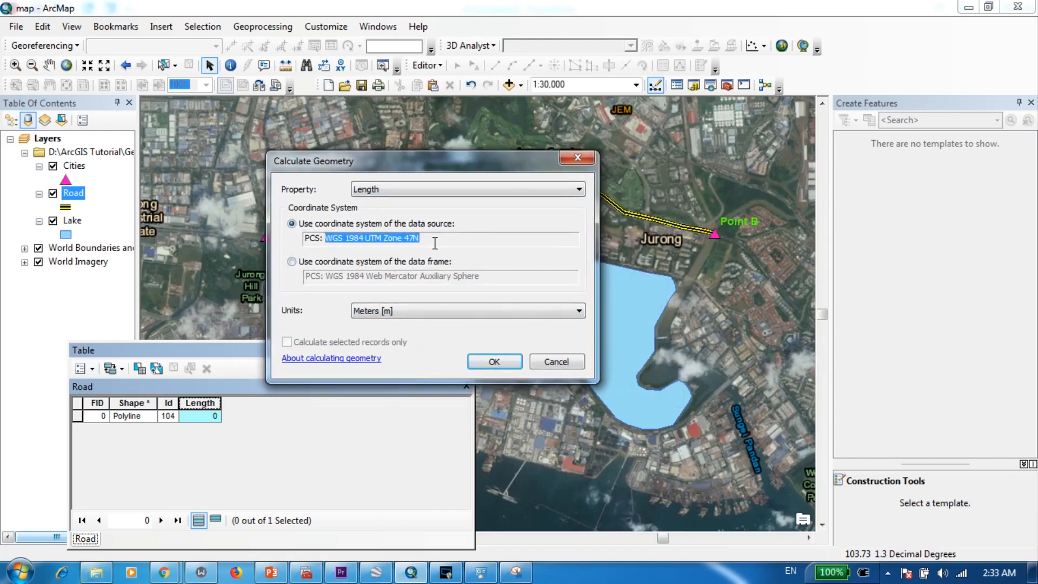
- Calculate the Road's Length field using the Length property in Meters [m]
click(409, 190)
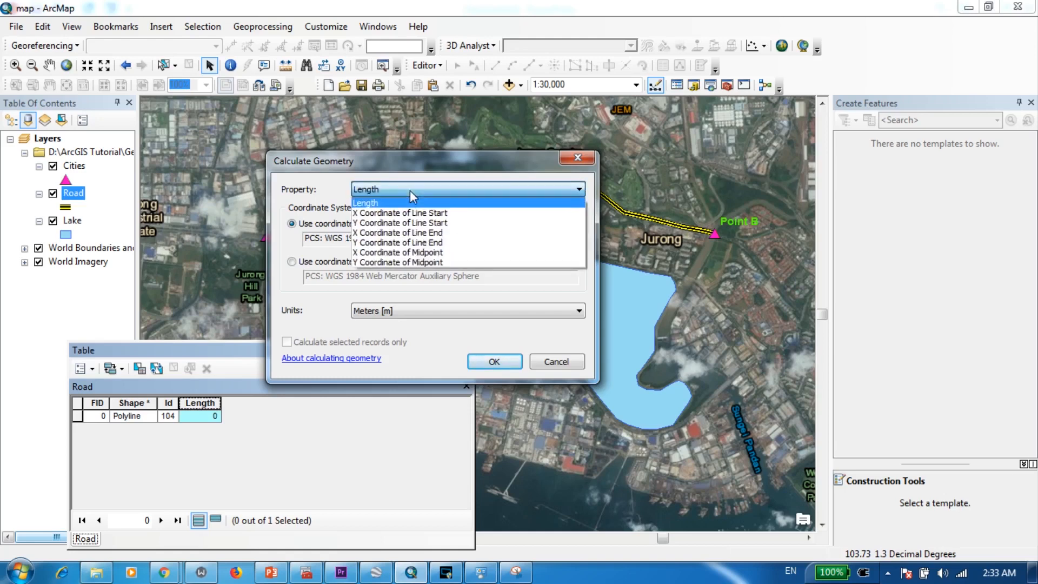
click(373, 205)
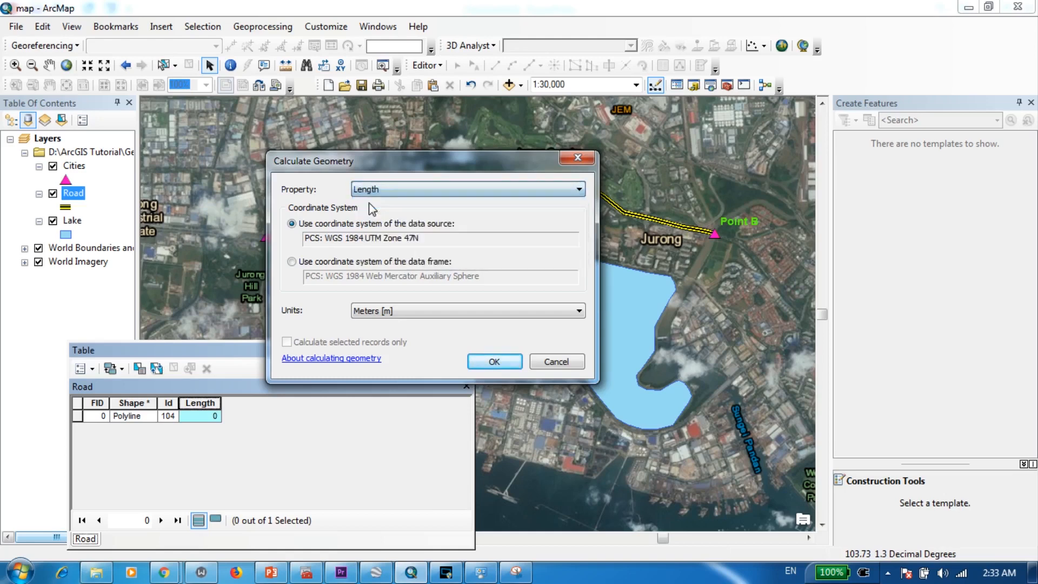
click(391, 313)
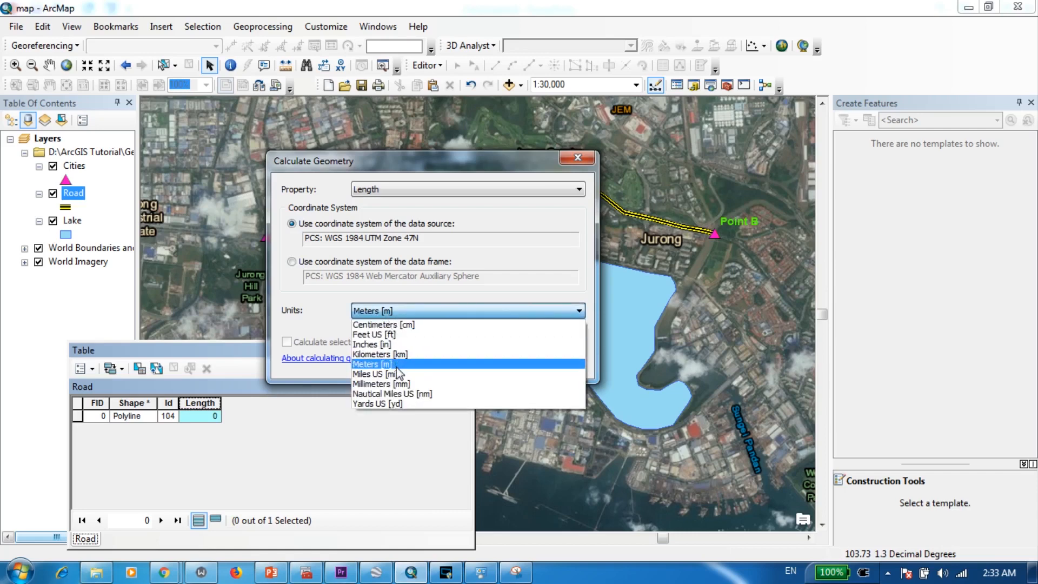
click(398, 364)
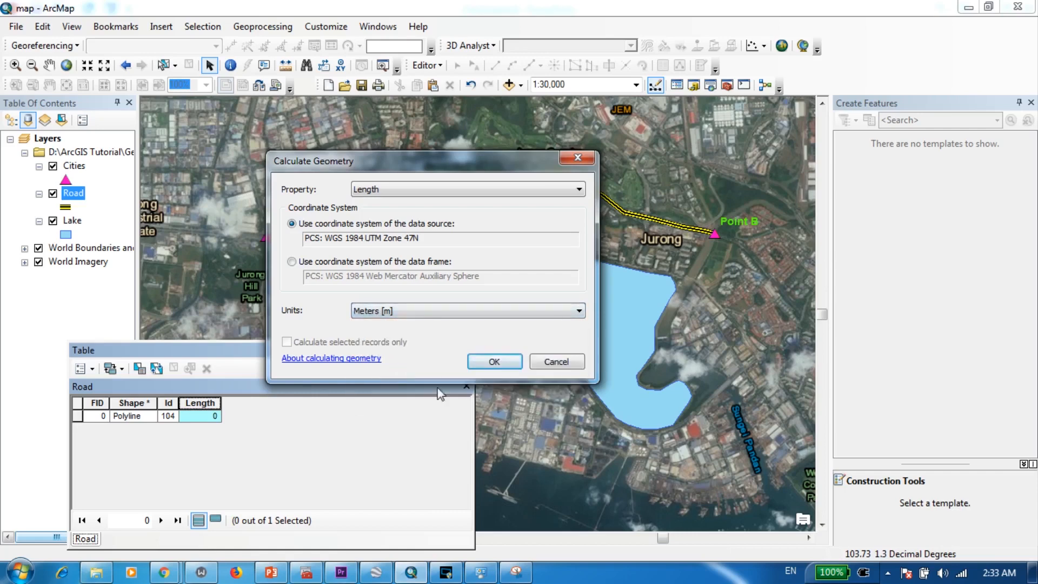
click(494, 362)
click(482, 323)
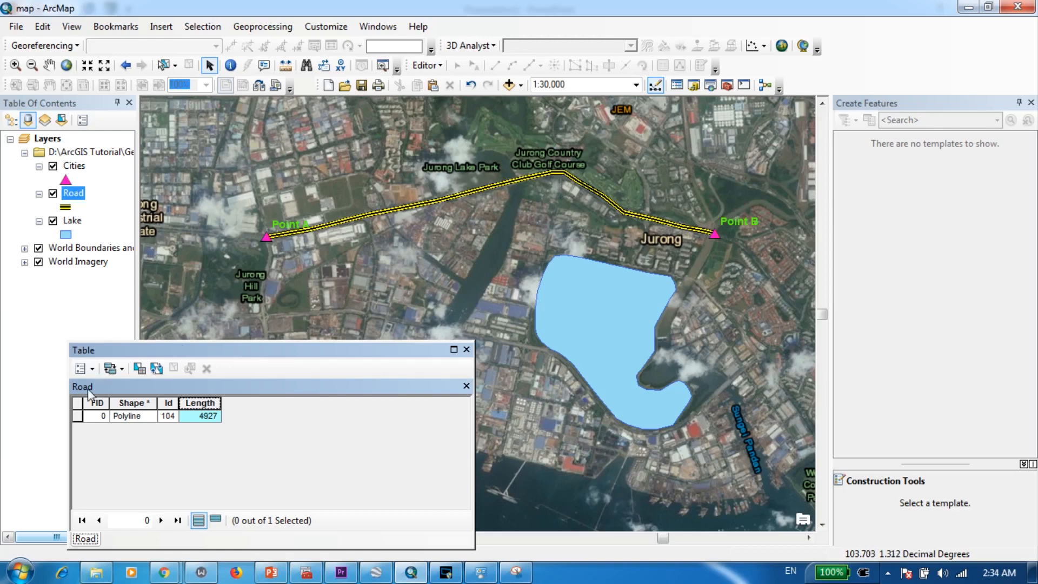
- Add a field named X_Coord with type Double to the Road attribute table
click(93, 369)
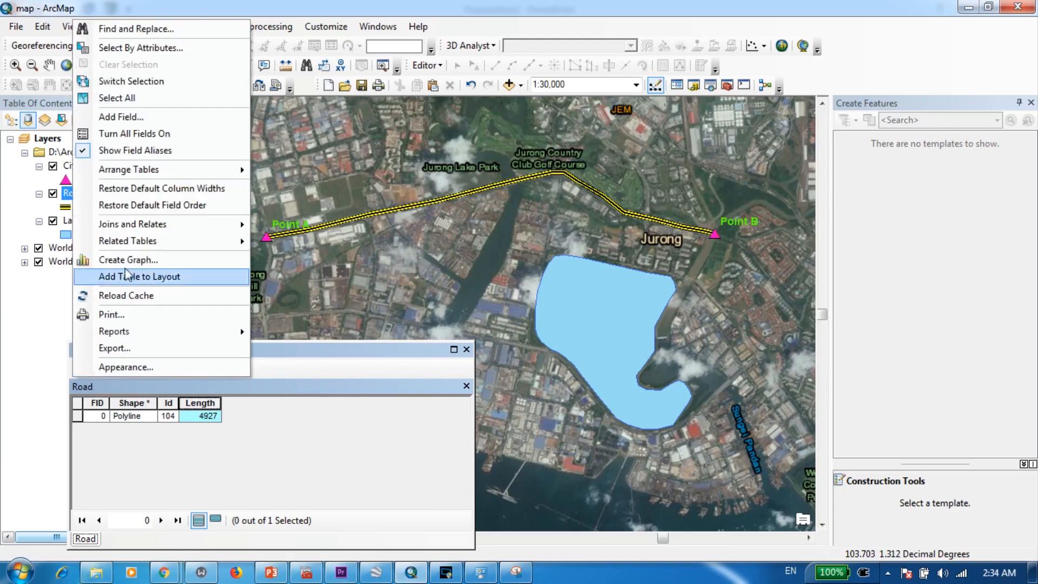
click(136, 122)
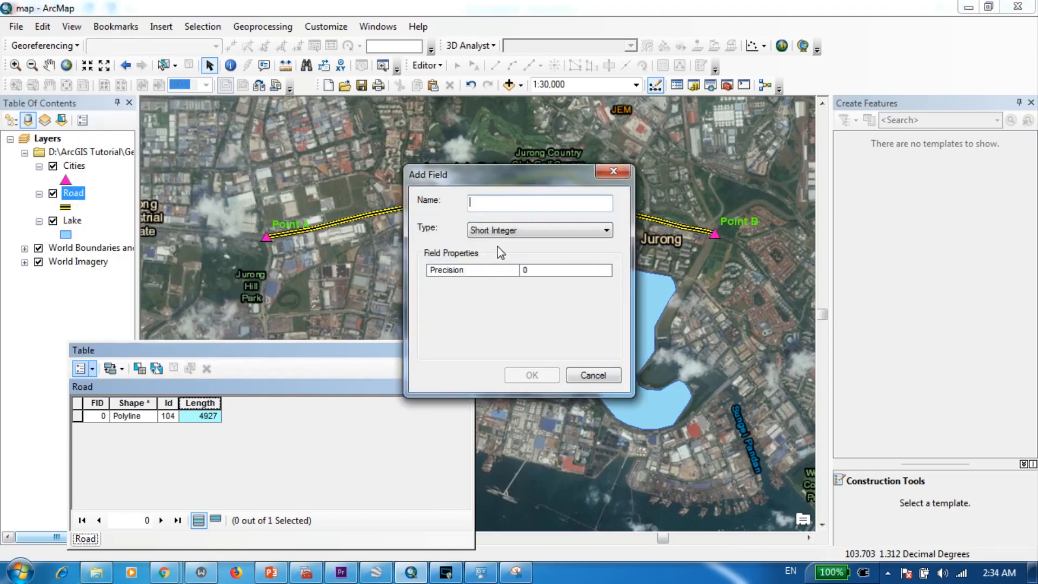
text(X_)
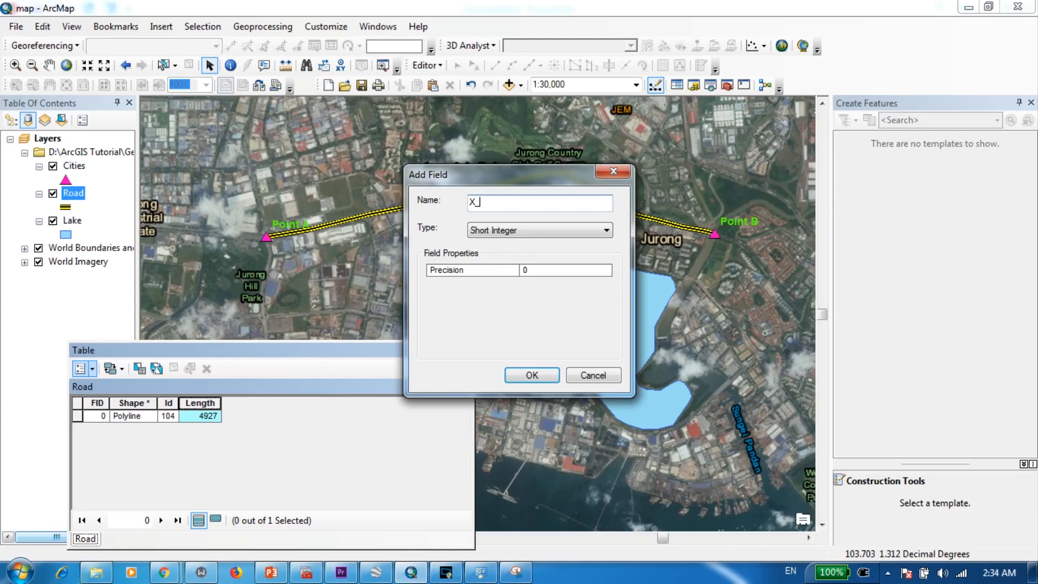
text(Coord)
click(539, 228)
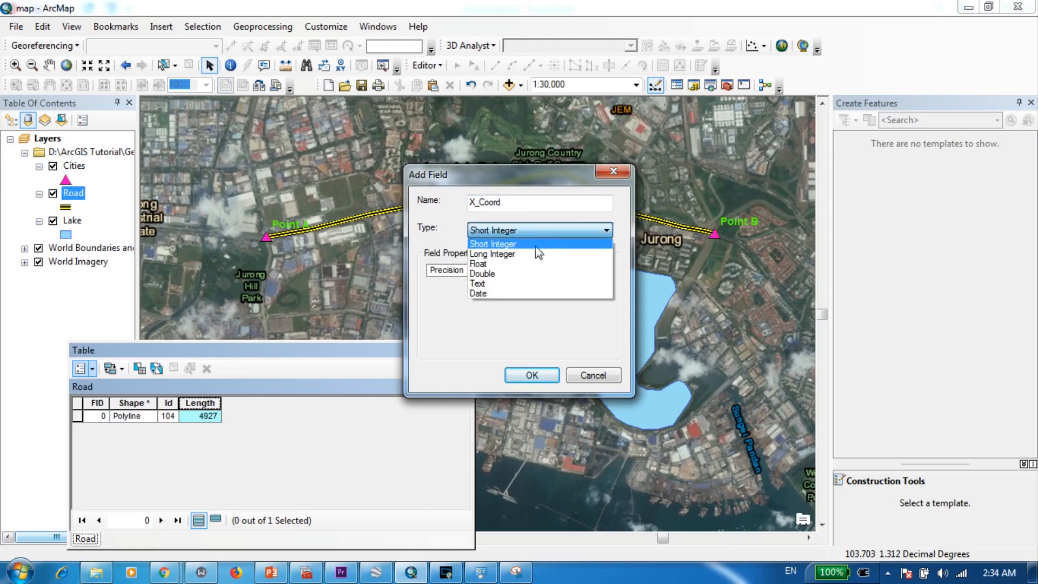
click(495, 274)
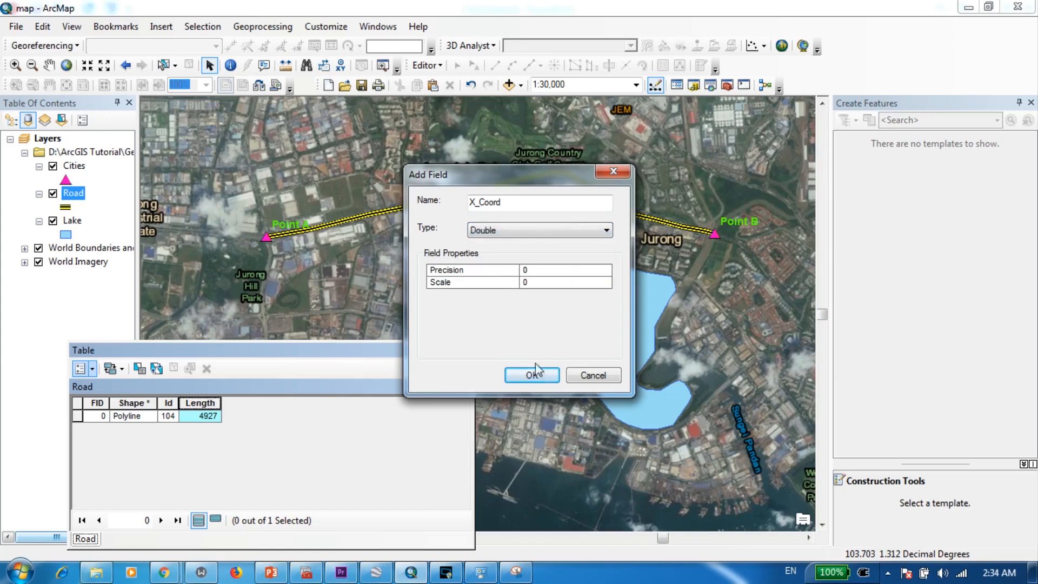
click(534, 377)
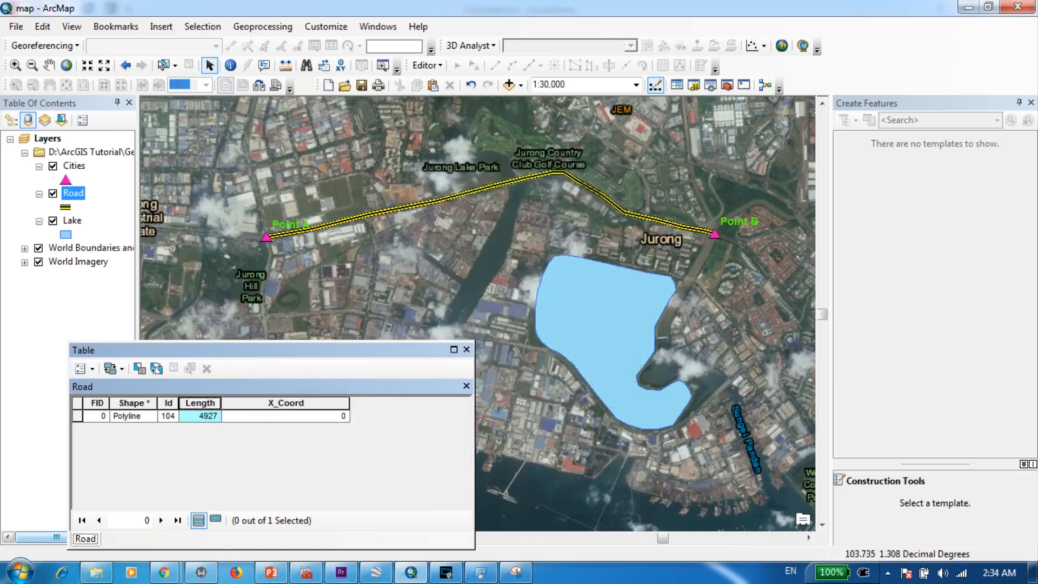
- Add a field named Y_Coord with type Double to the Road attribute table
click(93, 368)
click(130, 117)
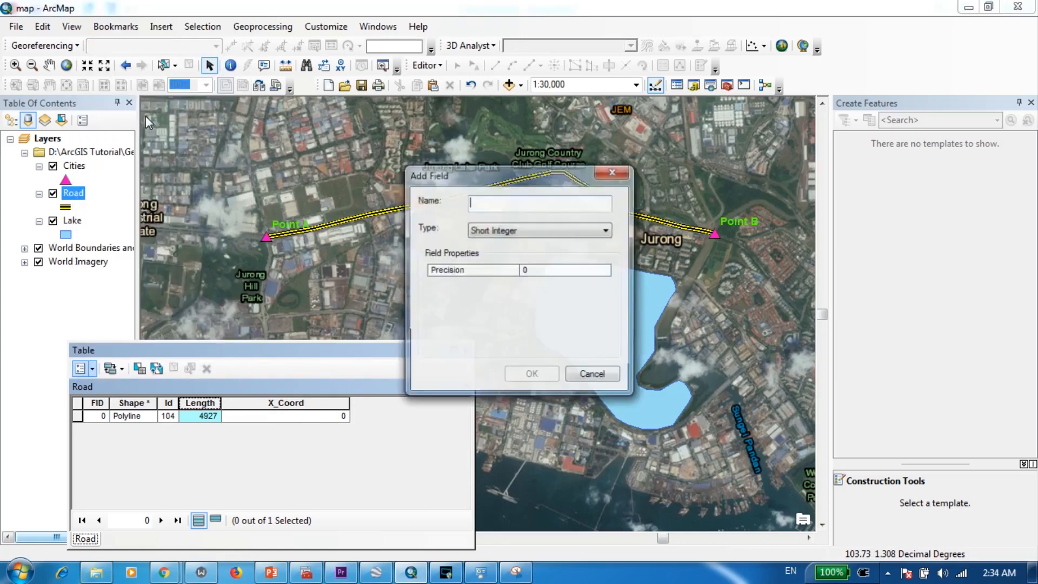
text(Y_C)
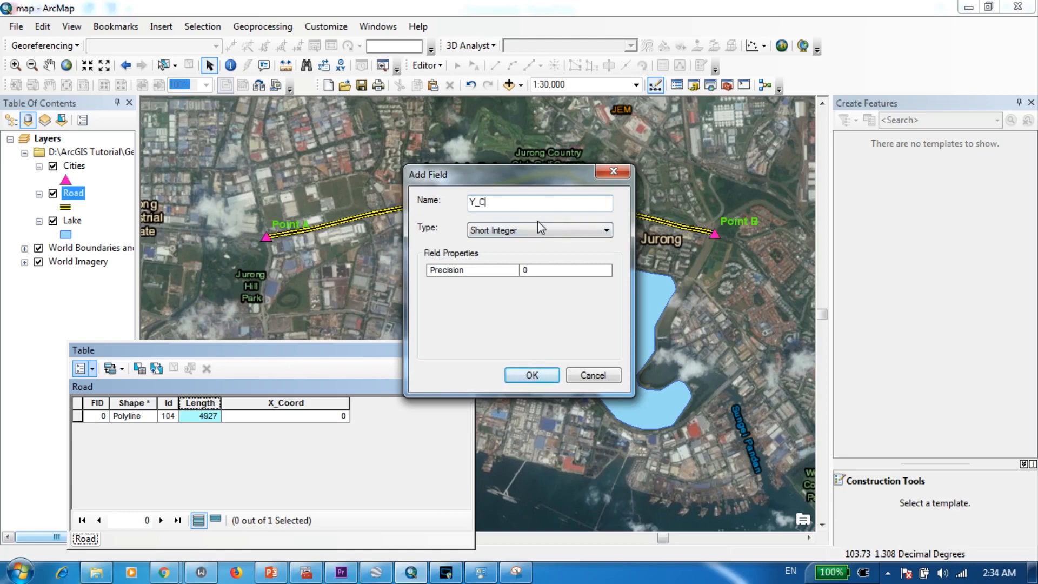
text(oord)
click(503, 232)
click(502, 274)
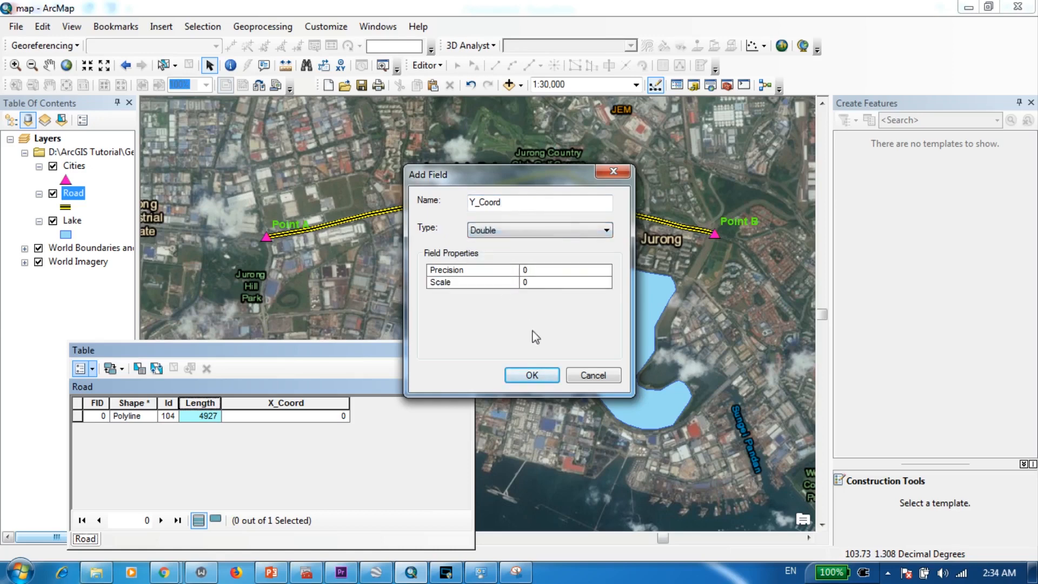
click(532, 375)
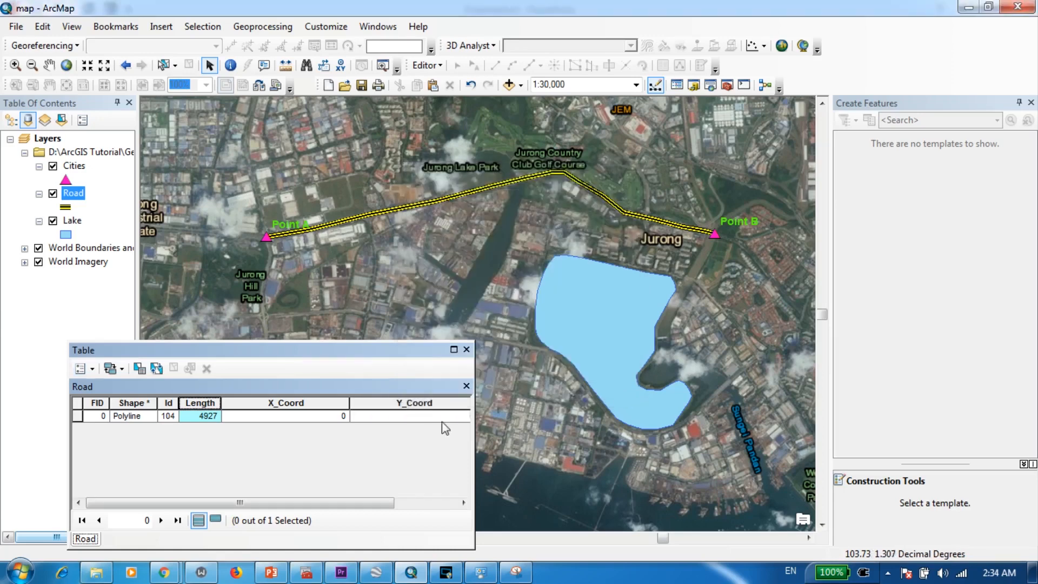
- Calculate the Road's X_Coord field using the X Coordinate of Midpoint property in Decimal Degrees, with the data source's coordinate system
click(297, 403)
right_click(298, 403)
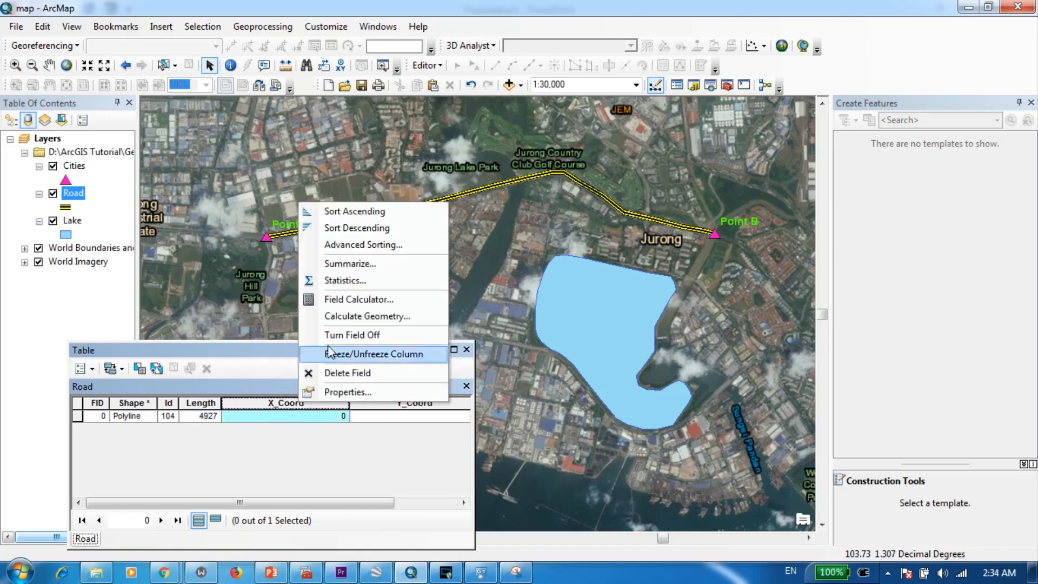
click(359, 317)
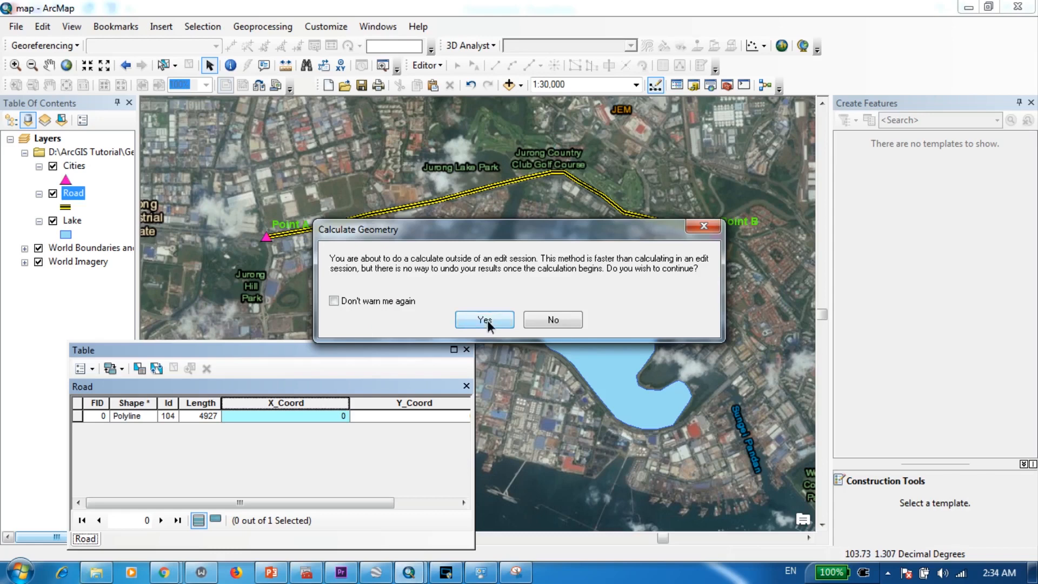
click(487, 321)
drag(487, 184, 346, 169)
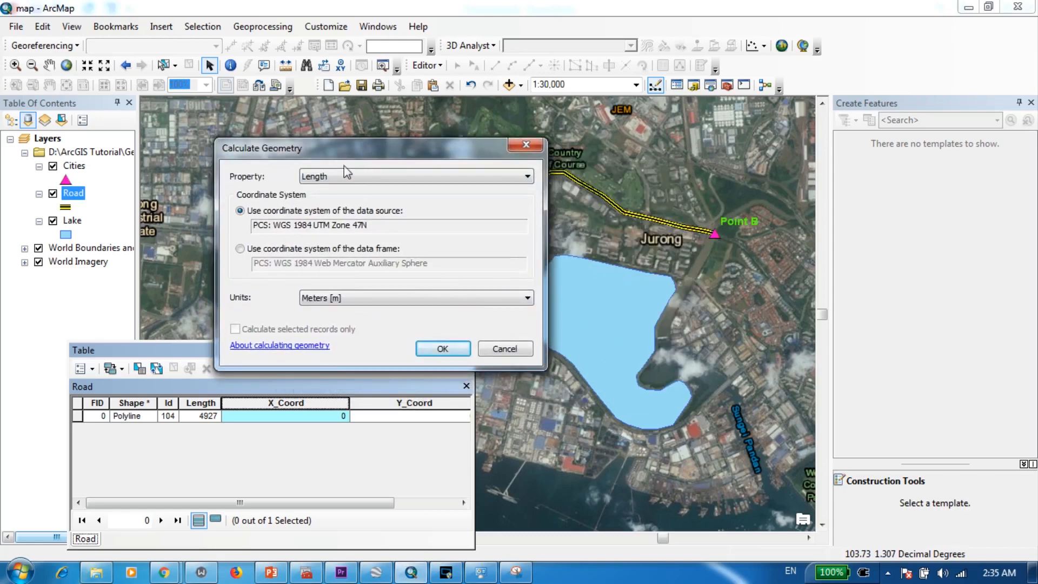
click(346, 177)
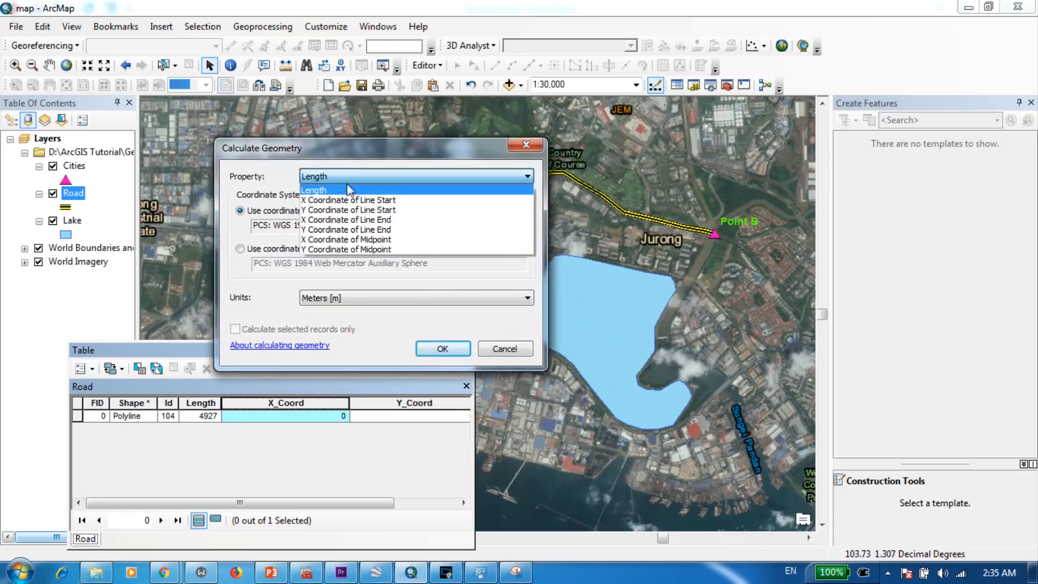
click(356, 240)
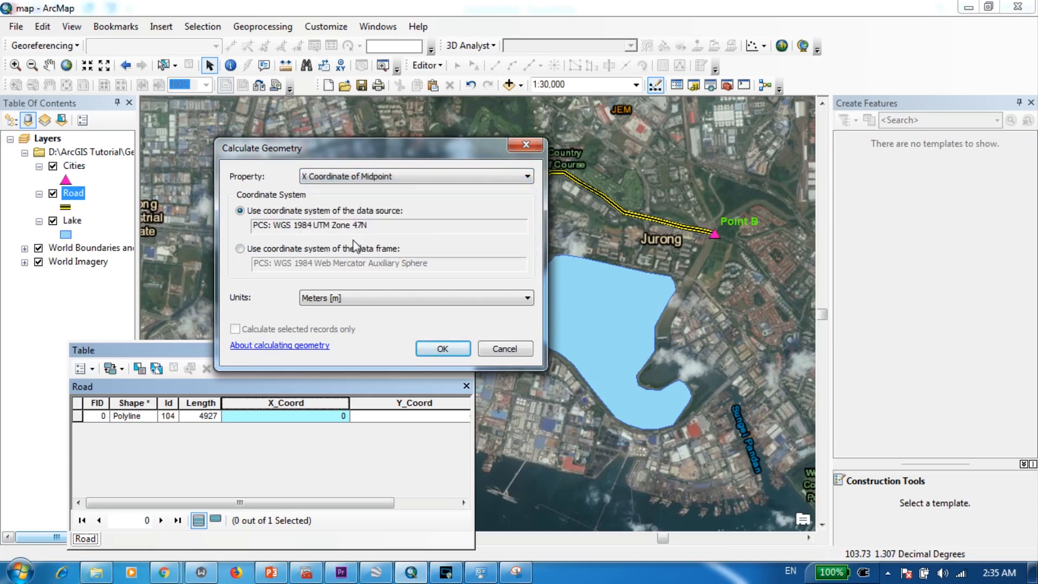
click(346, 298)
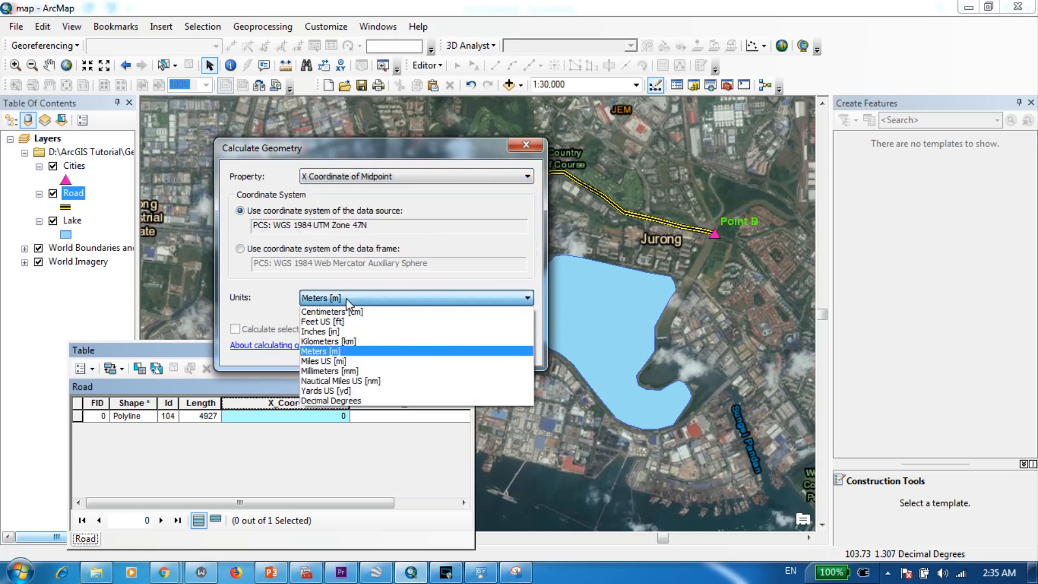
click(356, 402)
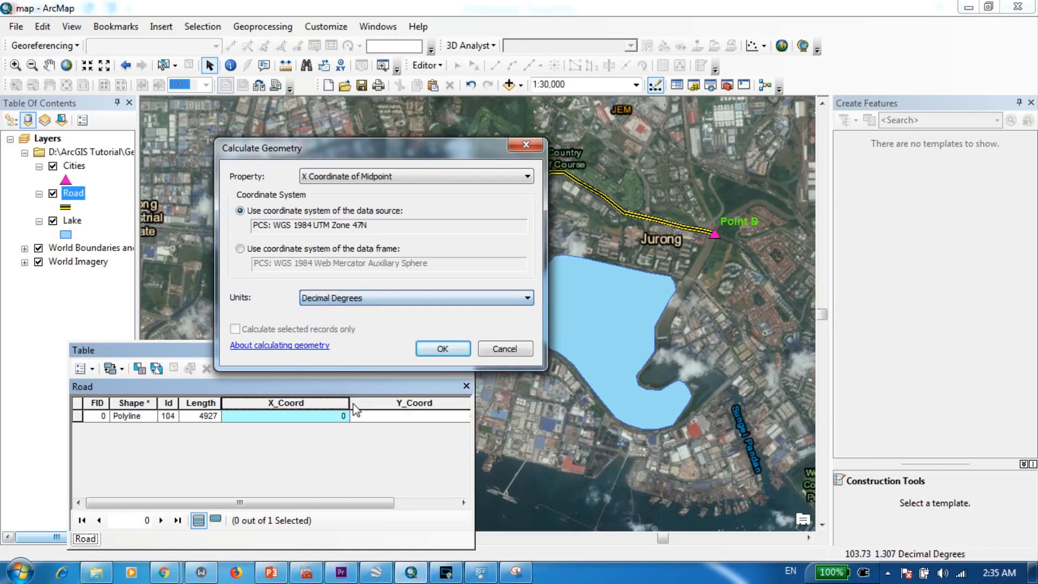
click(452, 352)
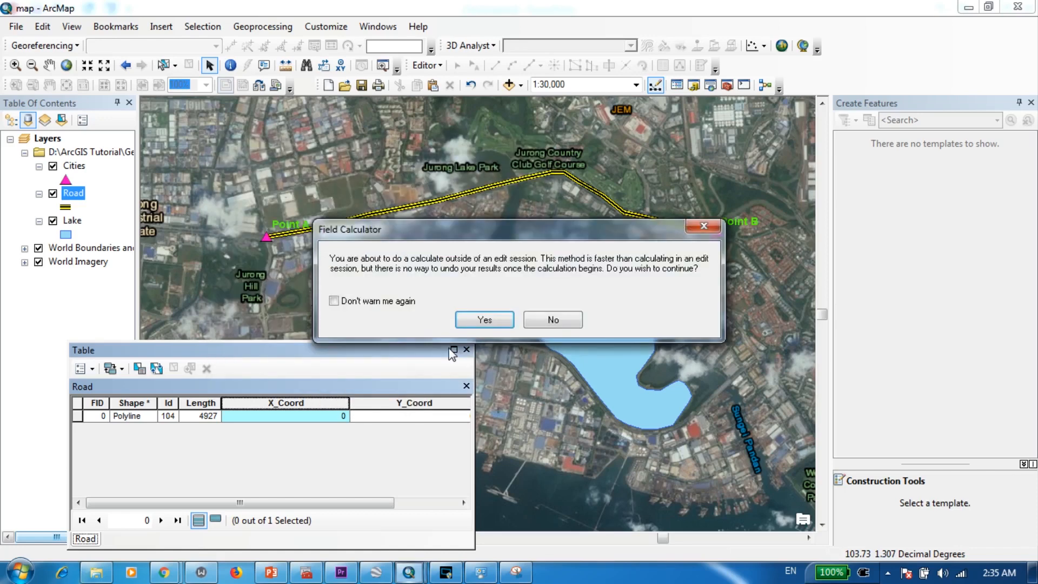
click(478, 320)
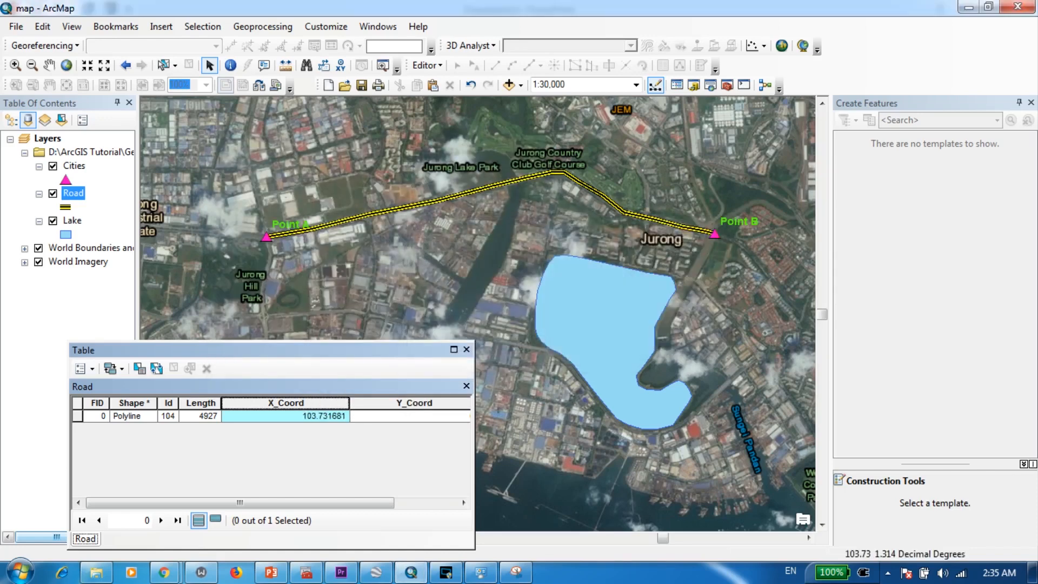
- Calculate the Road's Y_Coord field using the Y Coordinate of Midpoint property in Decimal Degrees, and close the attribute table
right_click(413, 403)
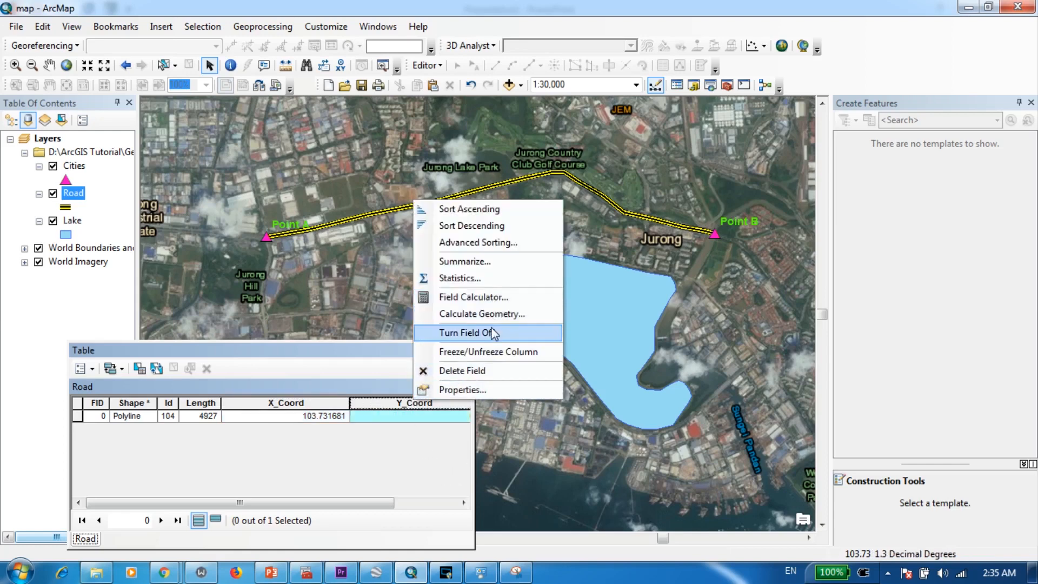
click(494, 323)
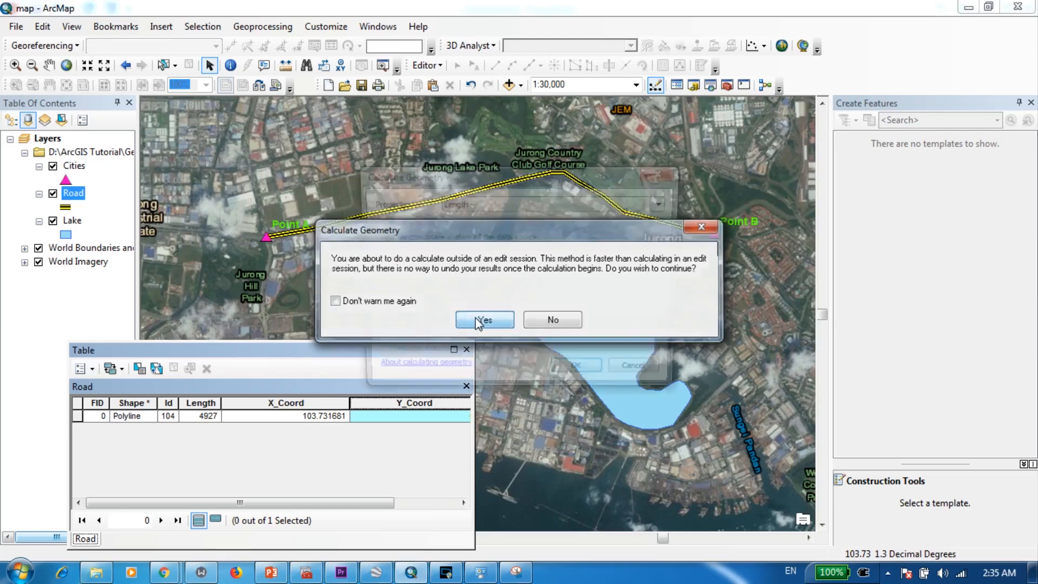
click(480, 320)
click(486, 204)
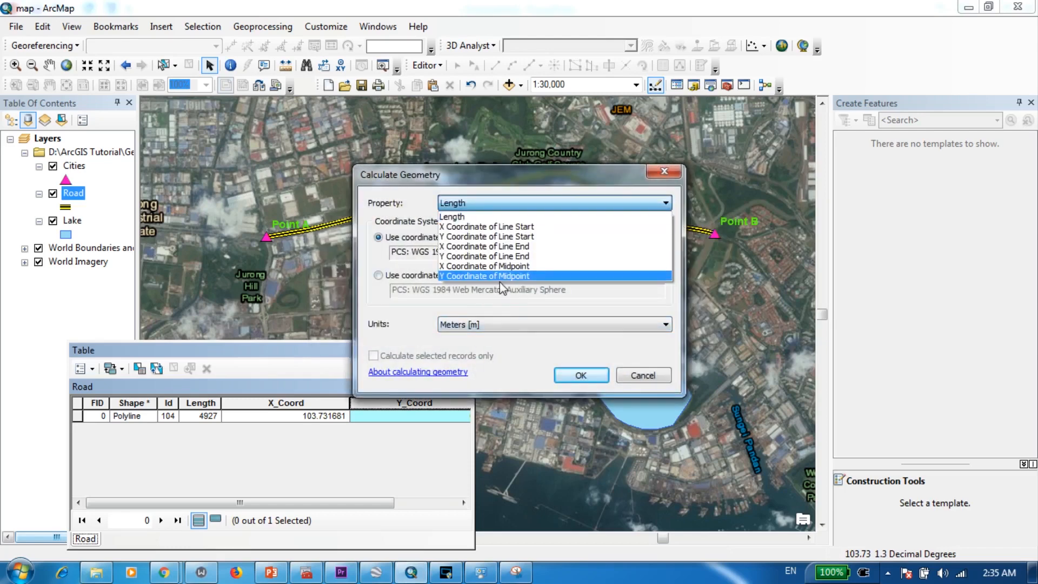
click(484, 277)
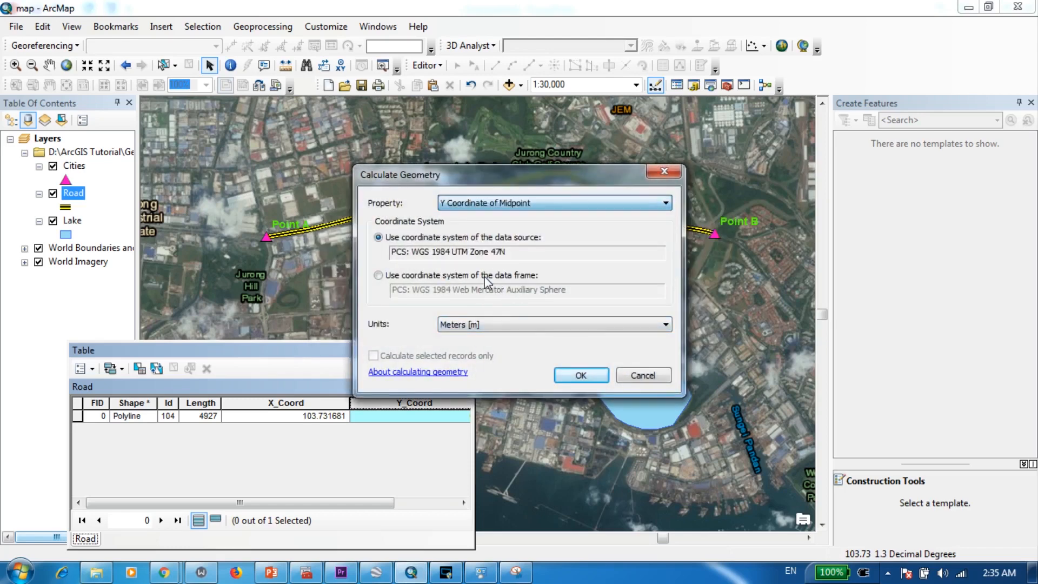
click(492, 325)
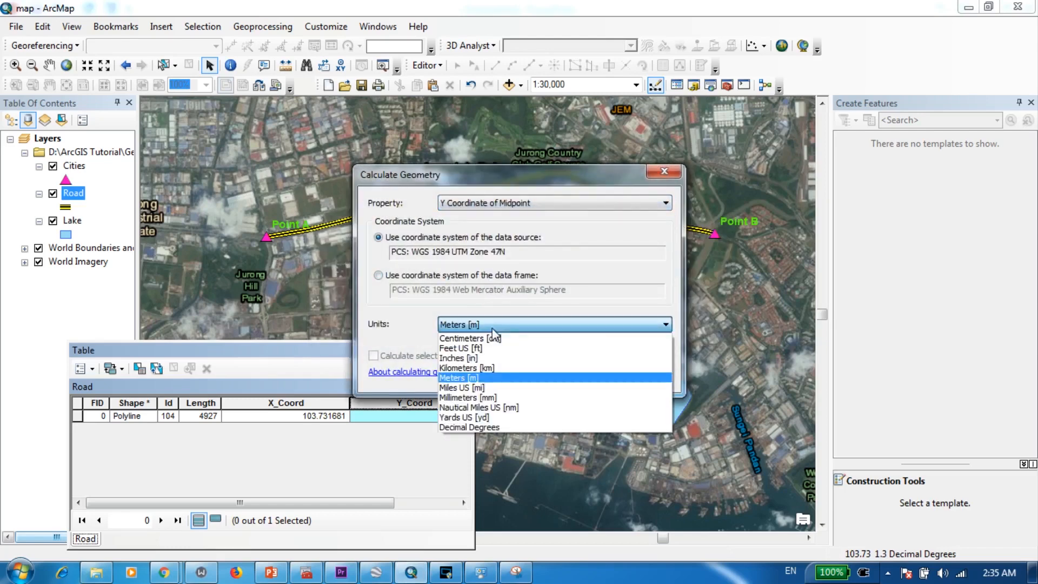
click(483, 427)
click(579, 374)
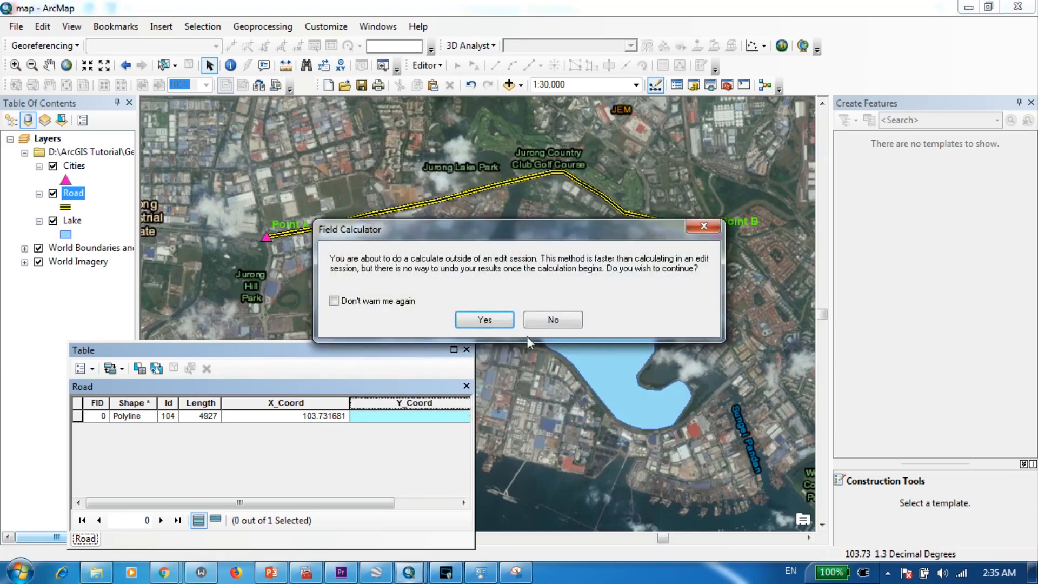
click(490, 322)
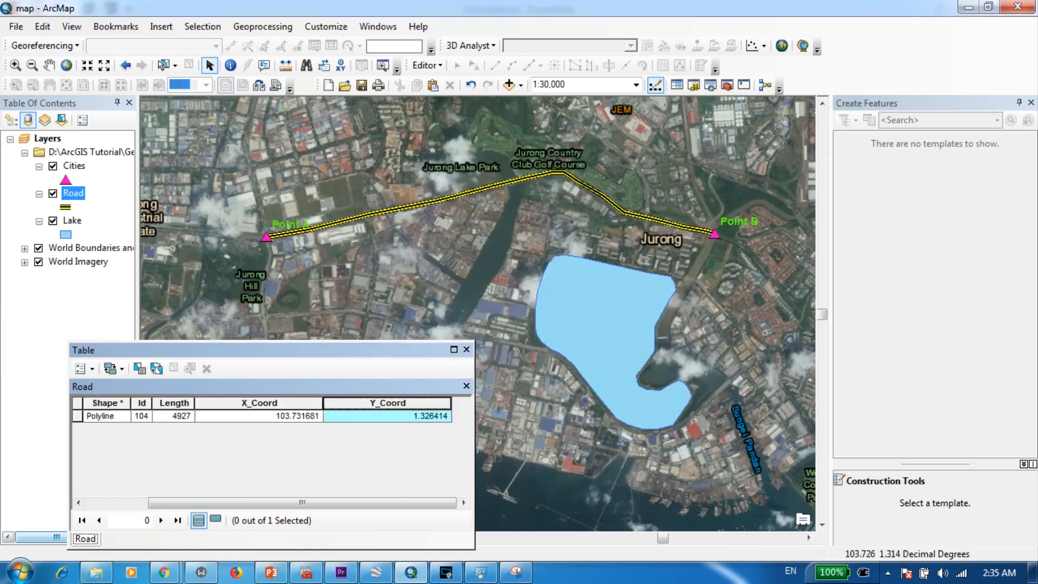
click(466, 349)
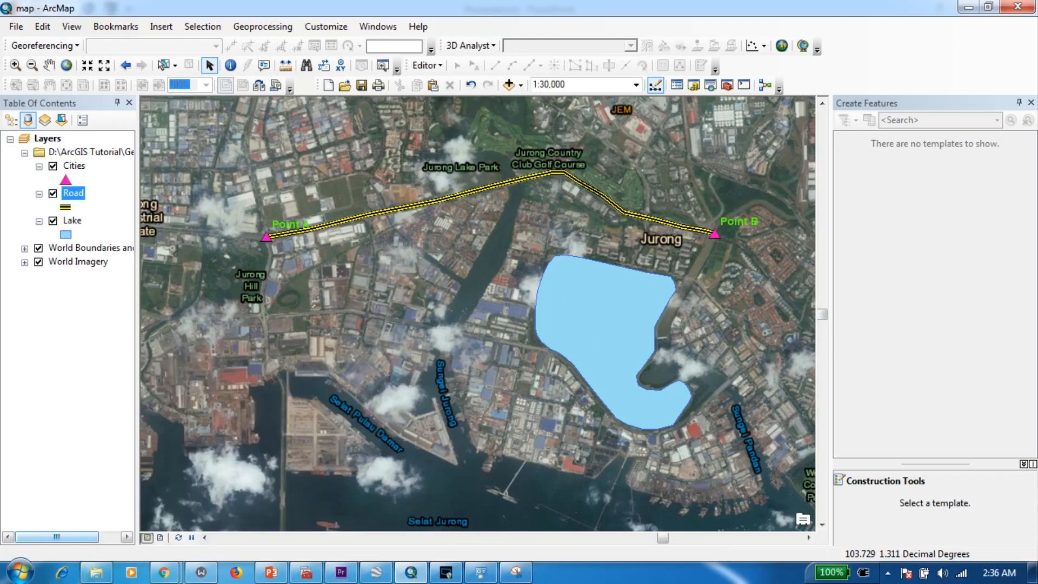